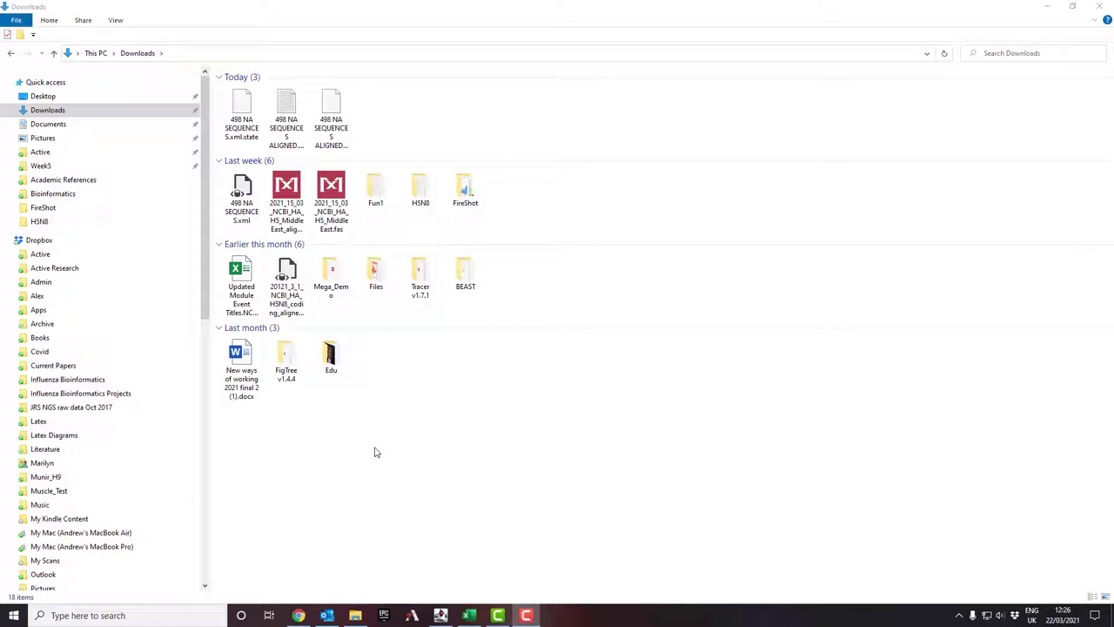
Step: Launch FigTree v1.4.4 from its download folder and open 20121_3_1_NCBI_HA_H5N8_coding_aligned_final.tree from the H5N8 folder
double_click(290, 359)
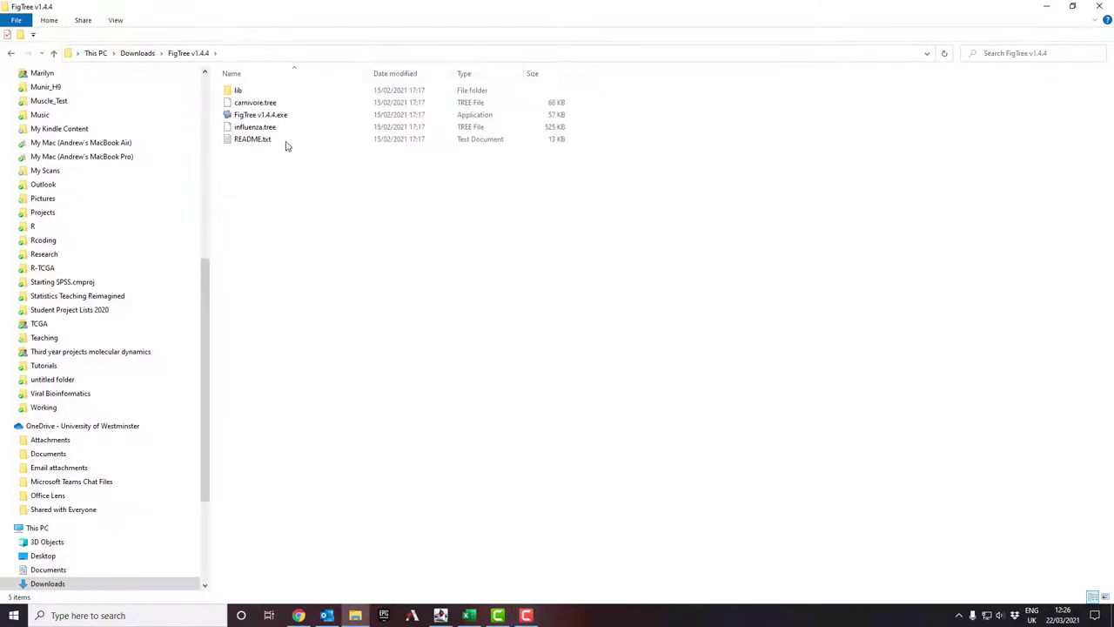
left_click(268, 117)
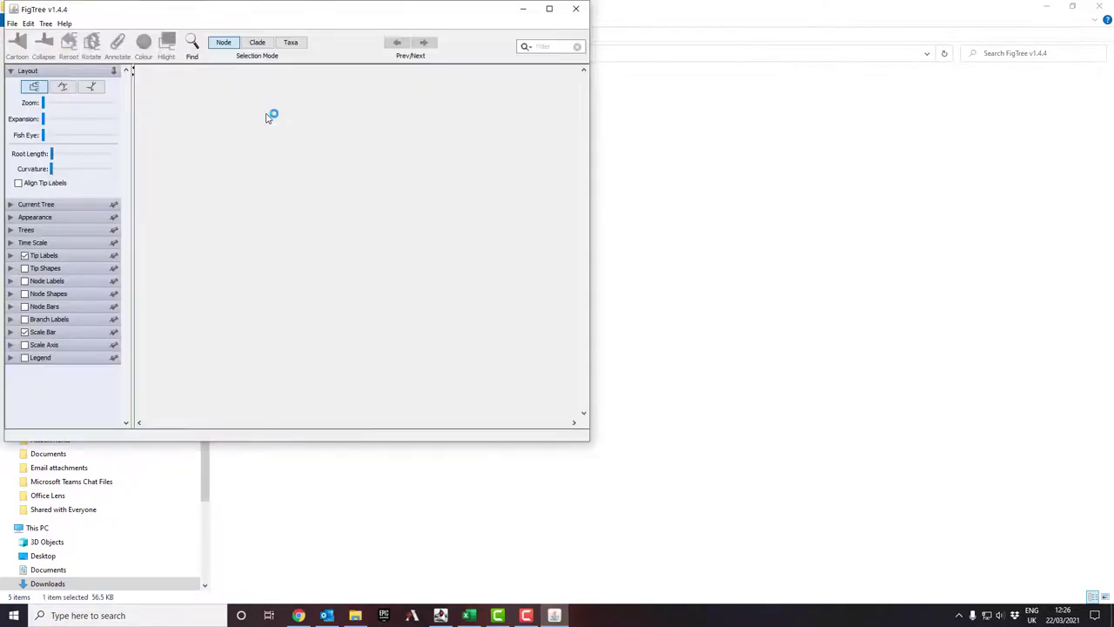
left_click(13, 24)
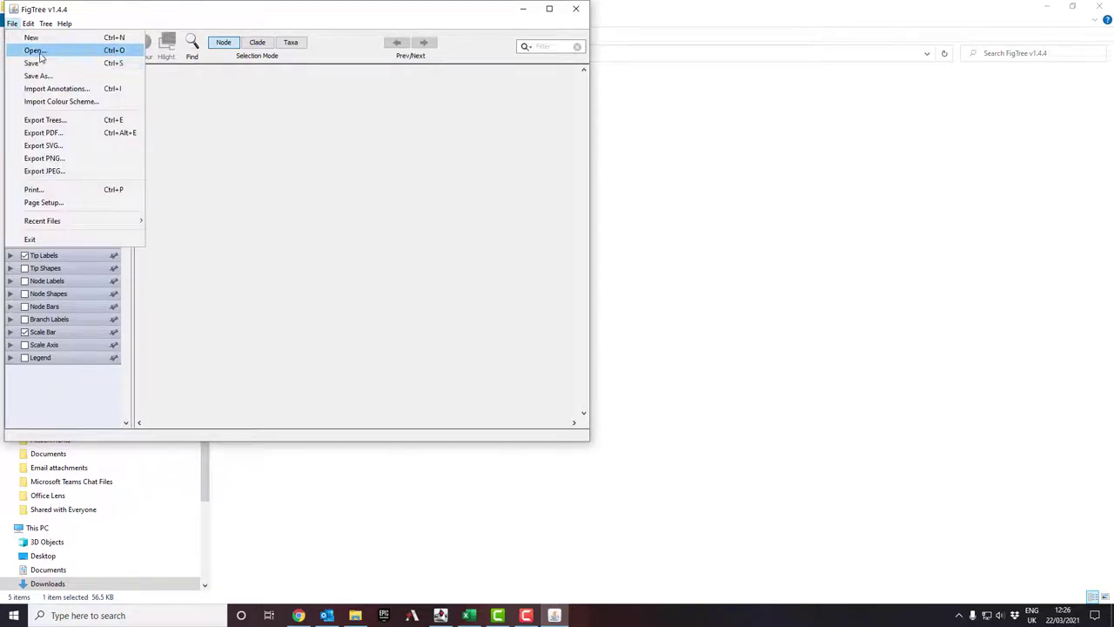
left_click(35, 51)
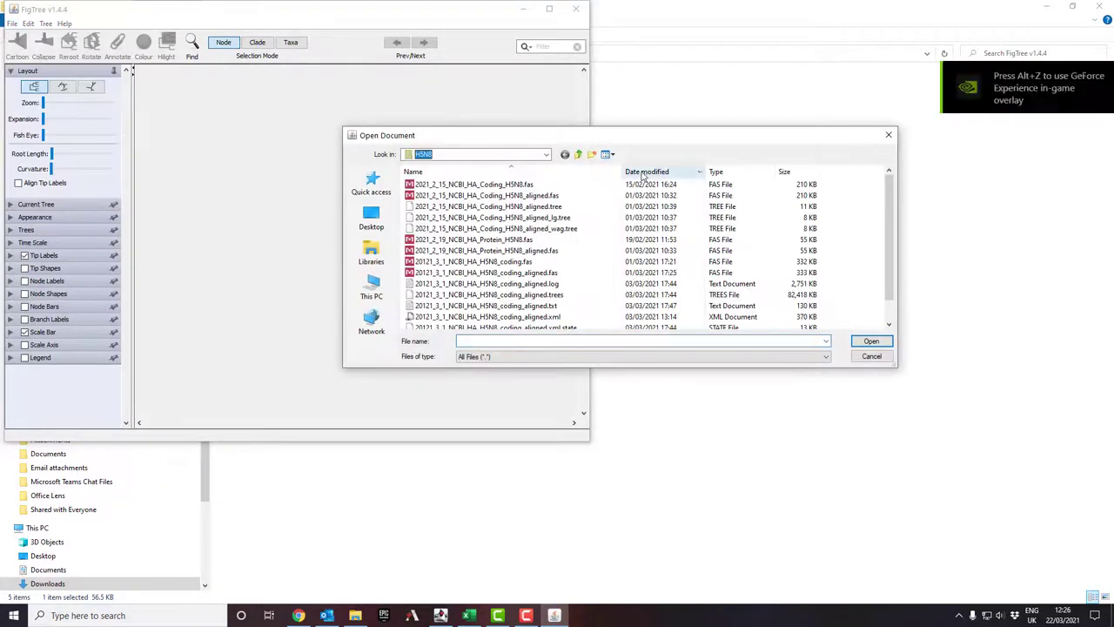
scroll(602, 231, "down", 1)
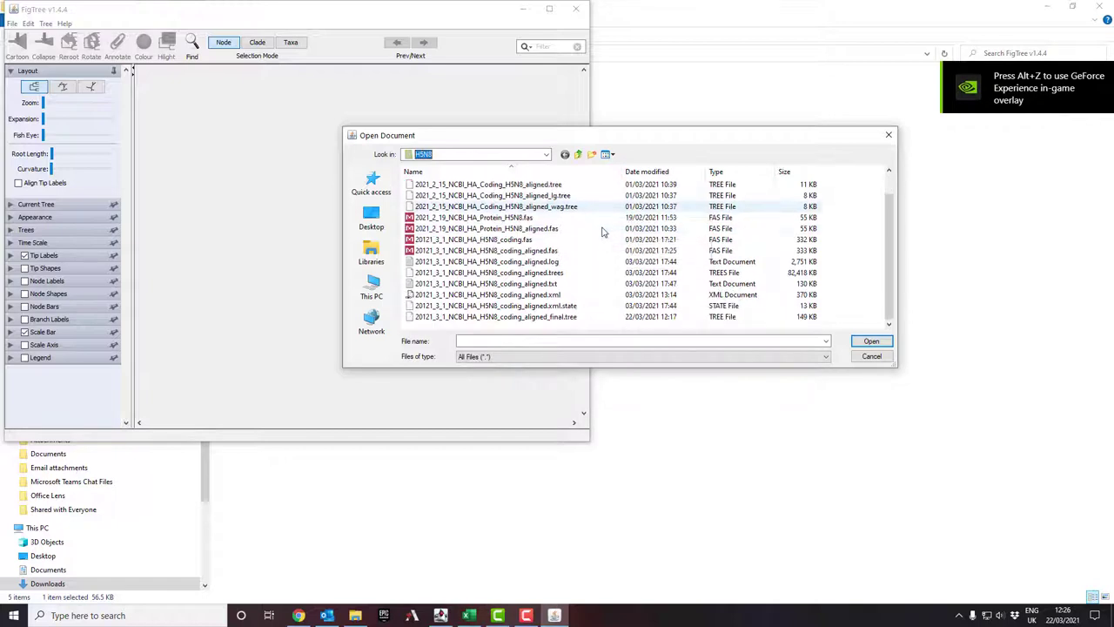
left_click(540, 316)
left_click(873, 343)
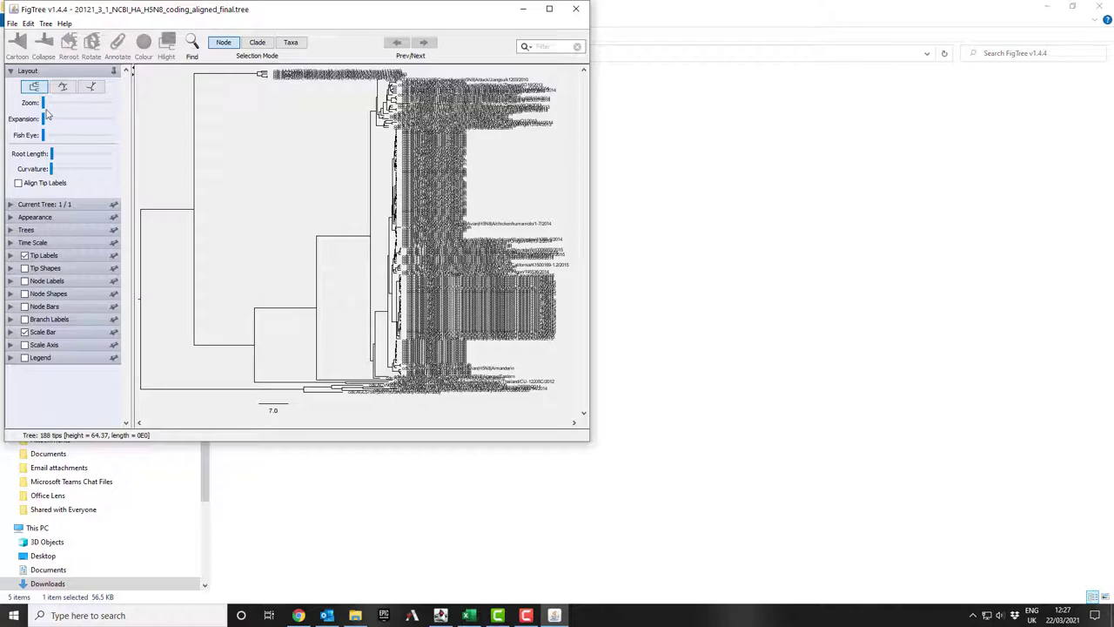
Step: Increase the tree's expansion until the tip labels are readable, and examine the sequences from the first to the last clade
left_click_drag(46, 123, 95, 125)
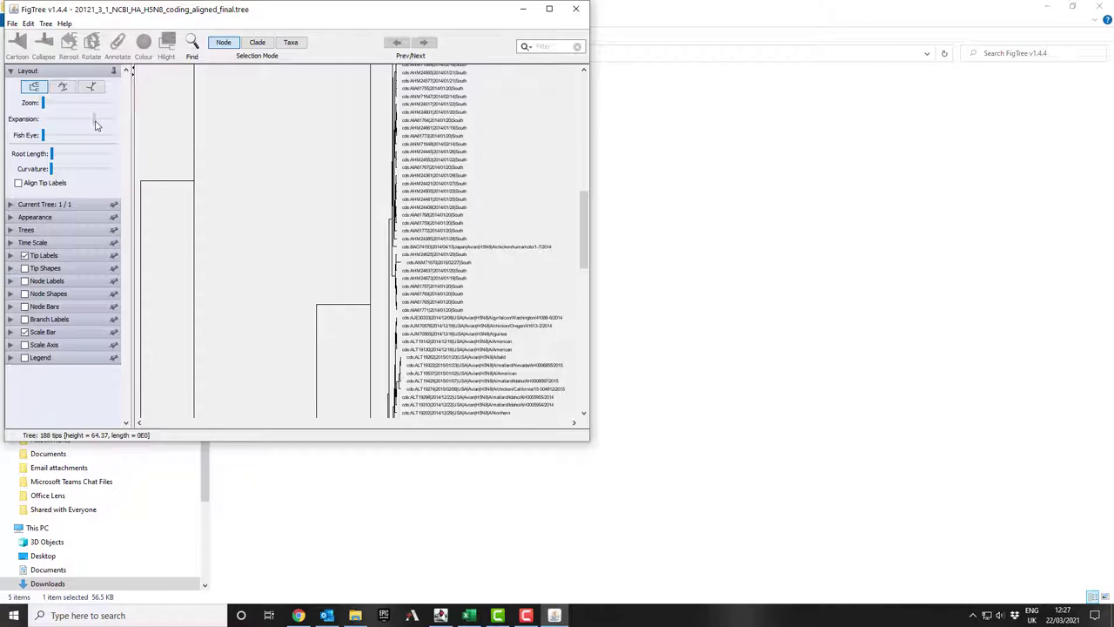
left_click_drag(588, 237, 597, 110)
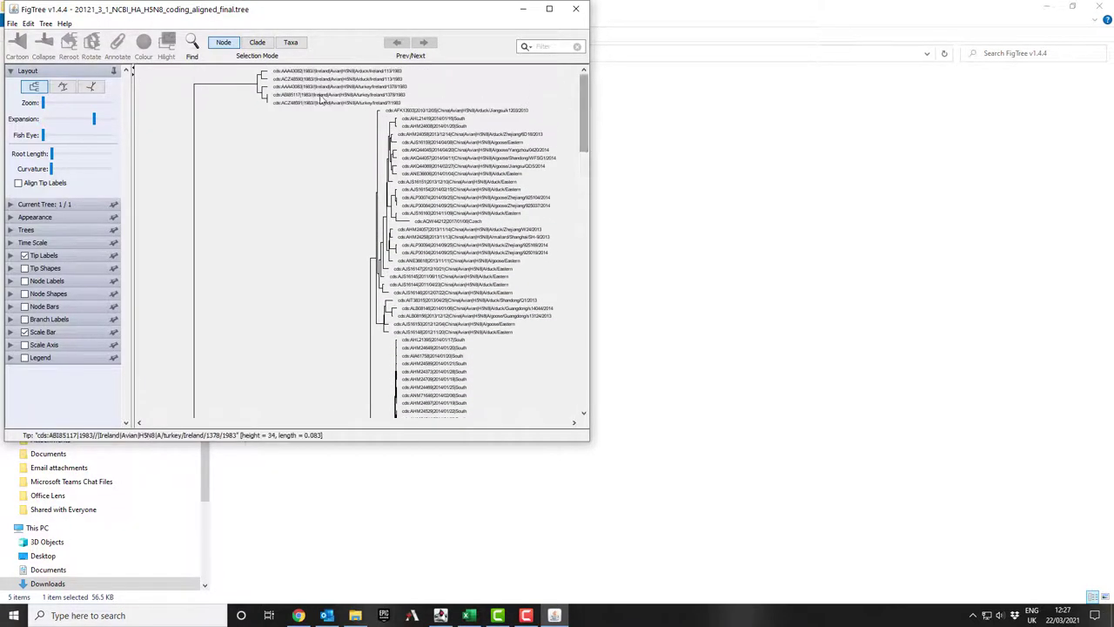
mouse_move(586, 87)
left_mouse_down()
mouse_move(586, 126)
mouse_move(589, 75)
left_mouse_up()
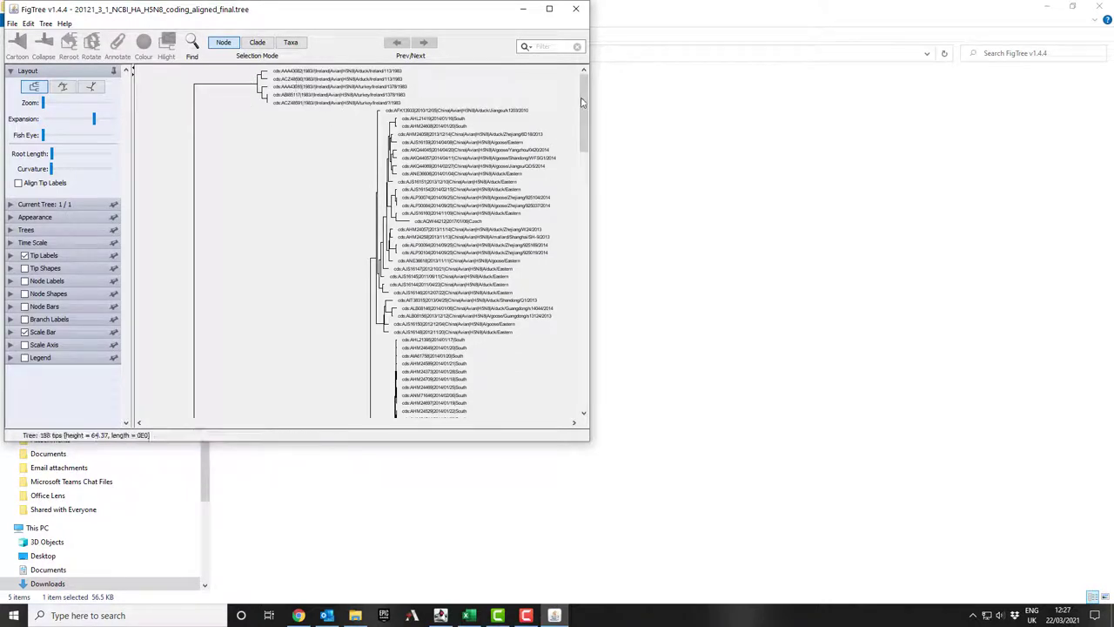
scroll(534, 111, "down", 3)
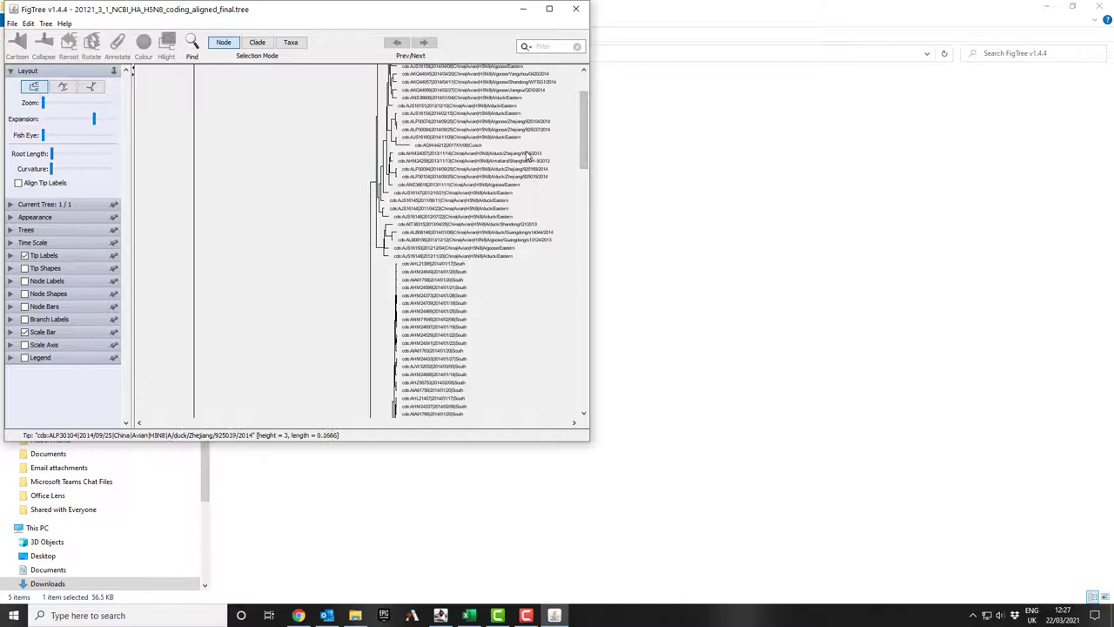
scroll(583, 106, "up", 3)
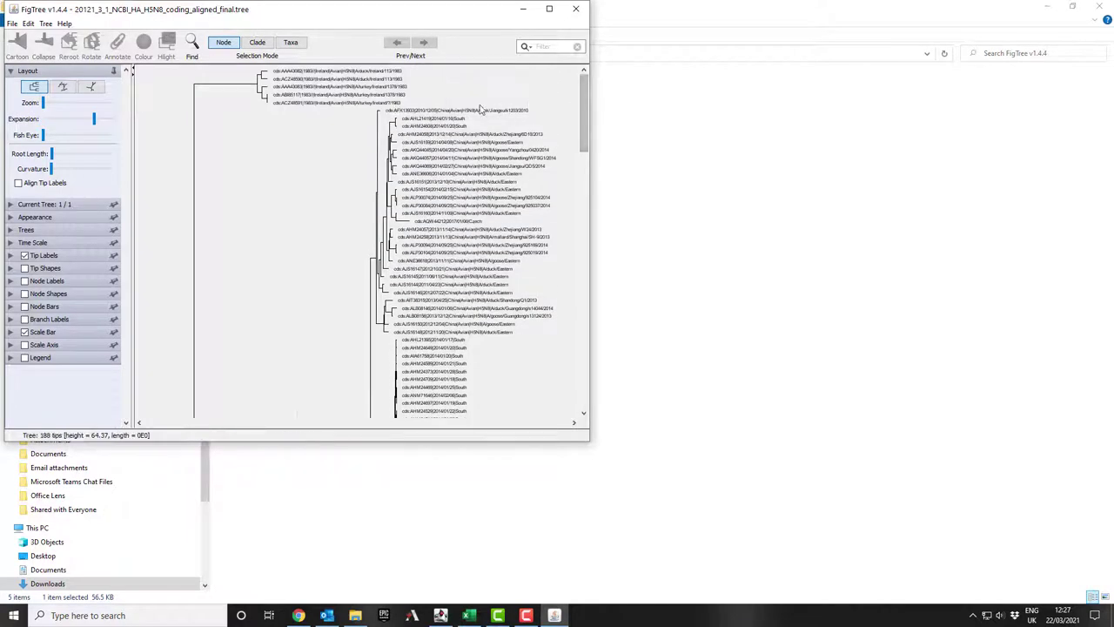
left_click_drag(588, 103, 534, 372)
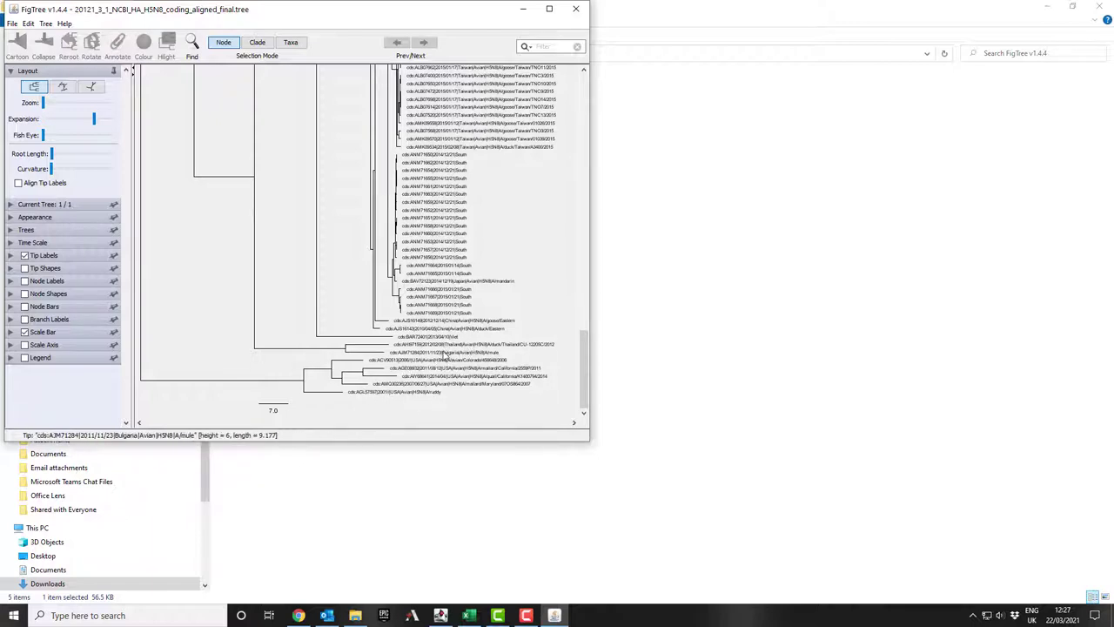
left_click_drag(588, 380, 595, 140)
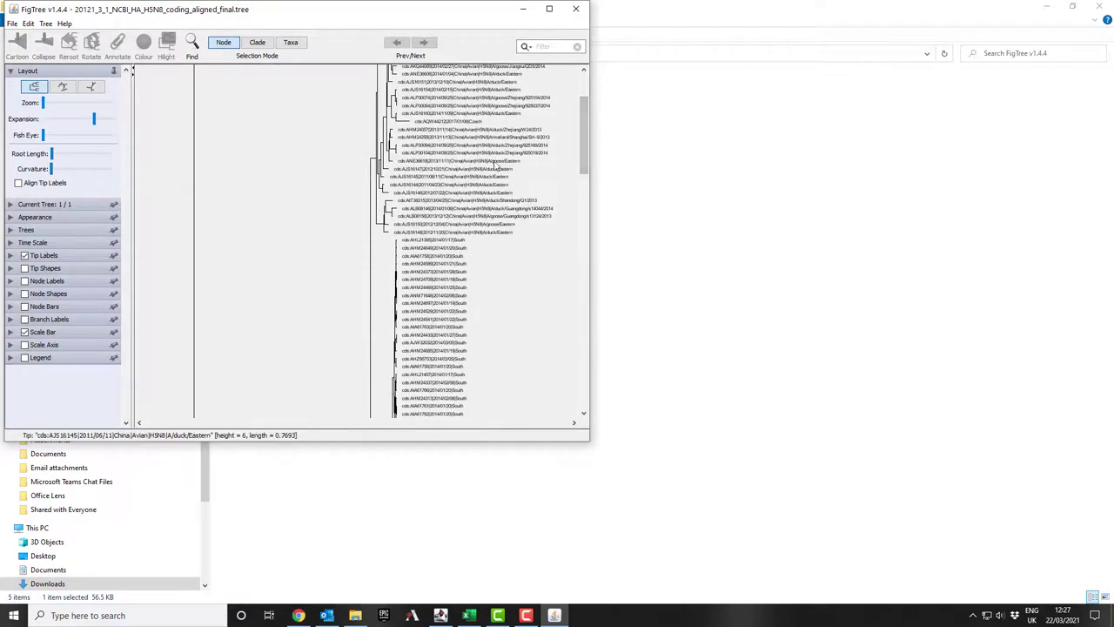
left_click_drag(582, 172, 583, 78)
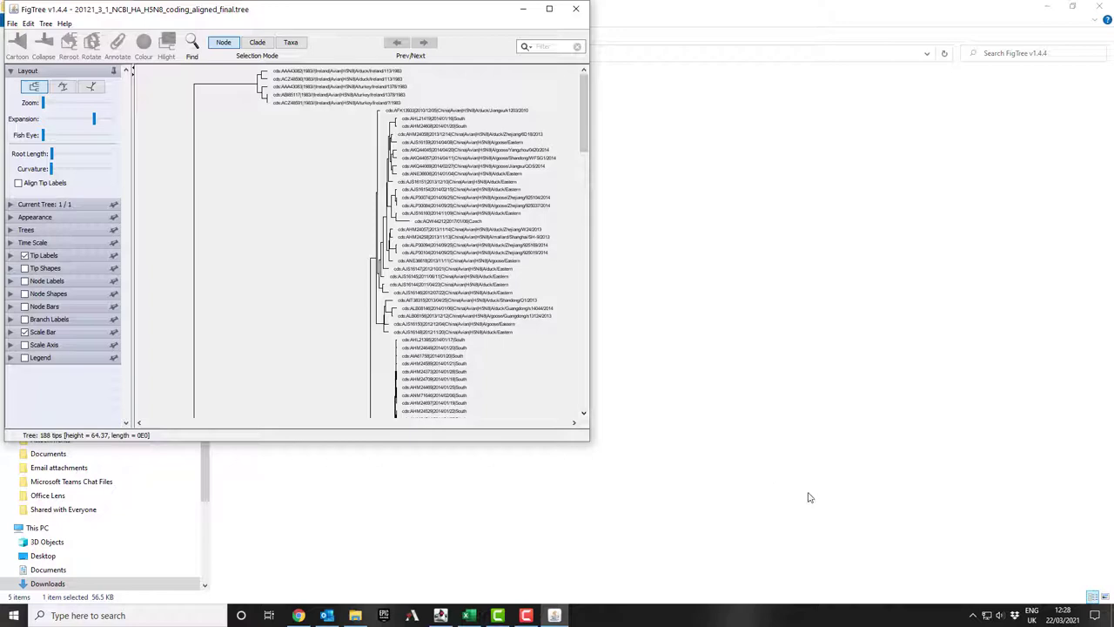
Step: Enlarge the tree window and replace the scale bar below the tree with a scale axis
left_click_drag(589, 443, 877, 519)
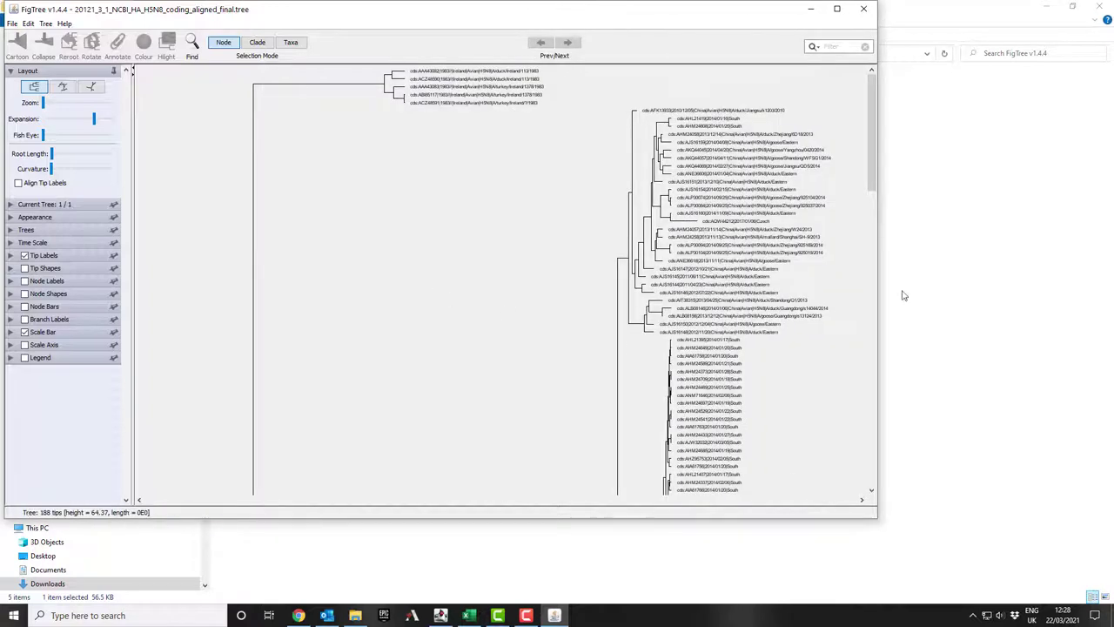
left_click_drag(873, 166, 878, 483)
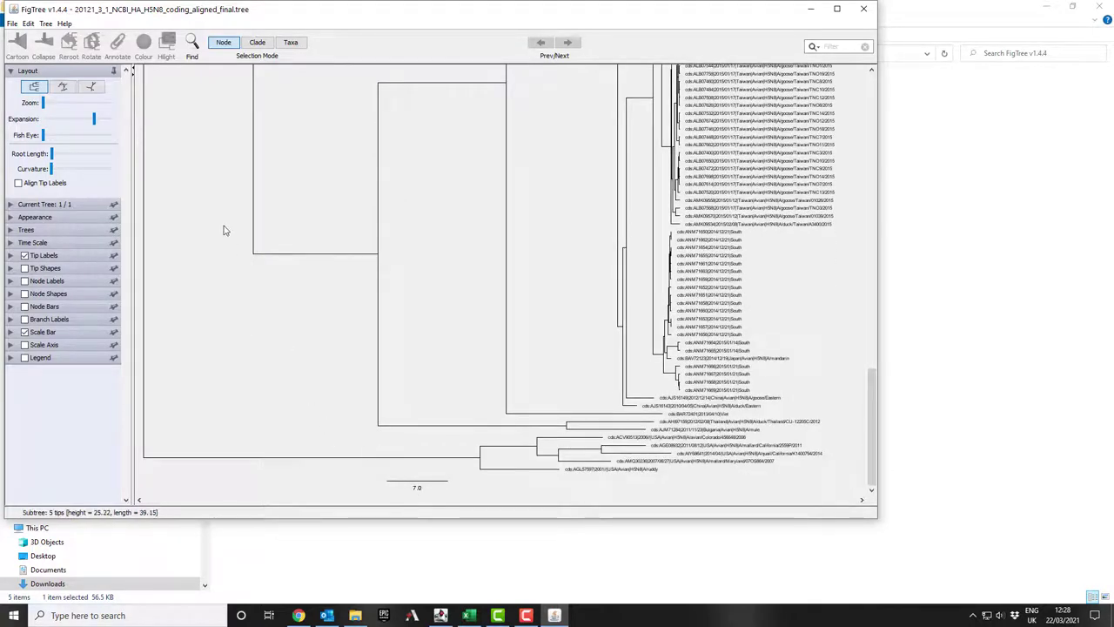
left_click(25, 333)
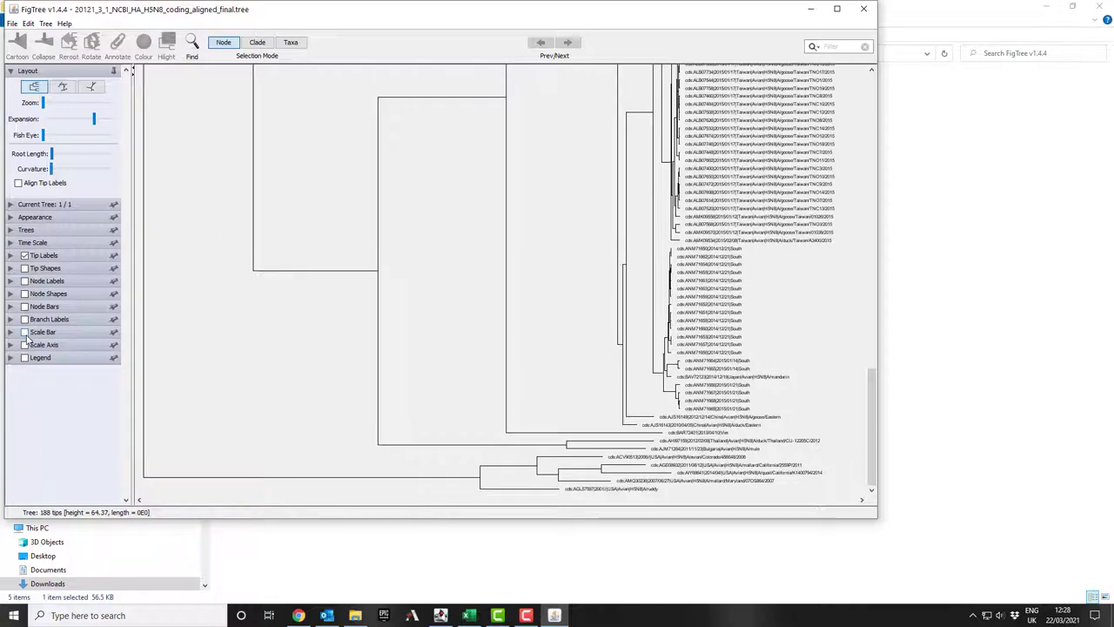
left_click(26, 346)
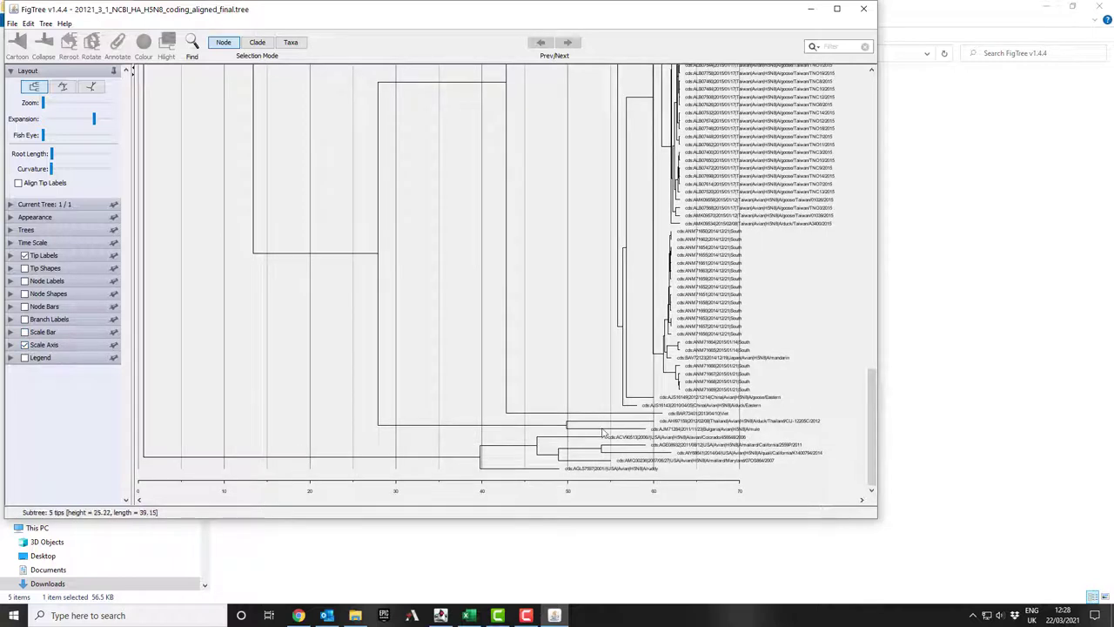
Step: Offset the time scale by 2015 and reverse the scale axis
left_click(11, 244)
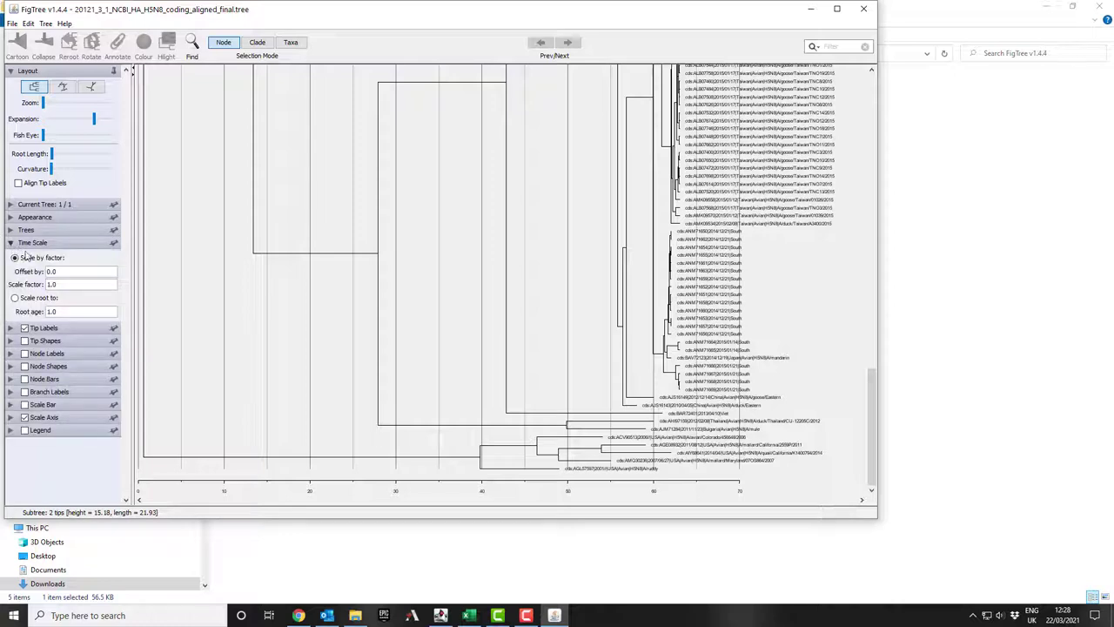
double_click(62, 273)
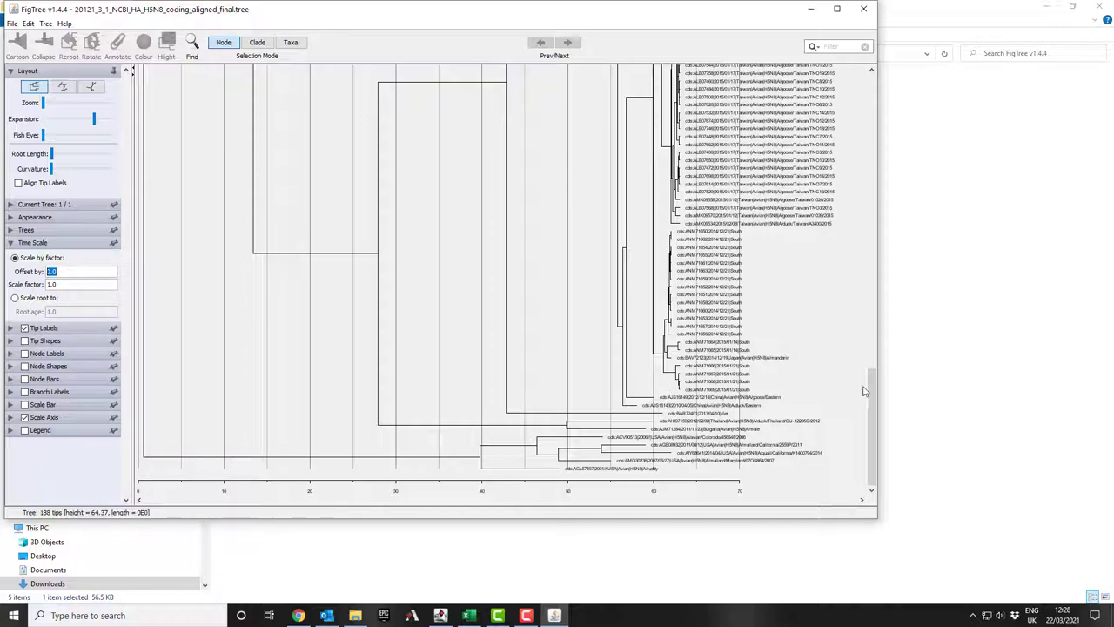
left_click_drag(870, 391, 888, 300)
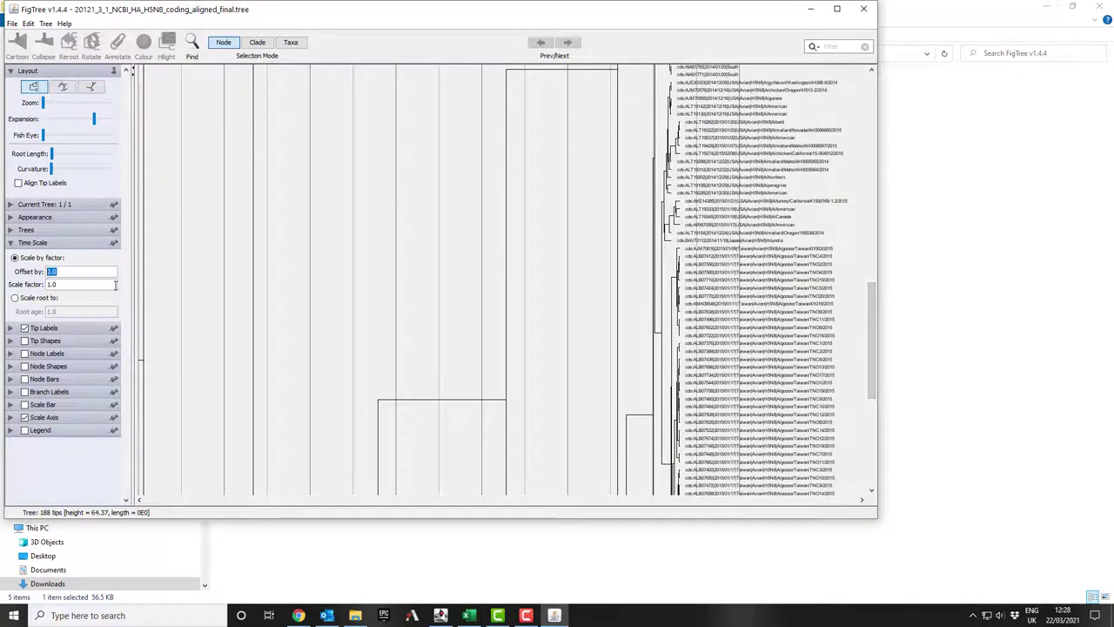
type("2015")
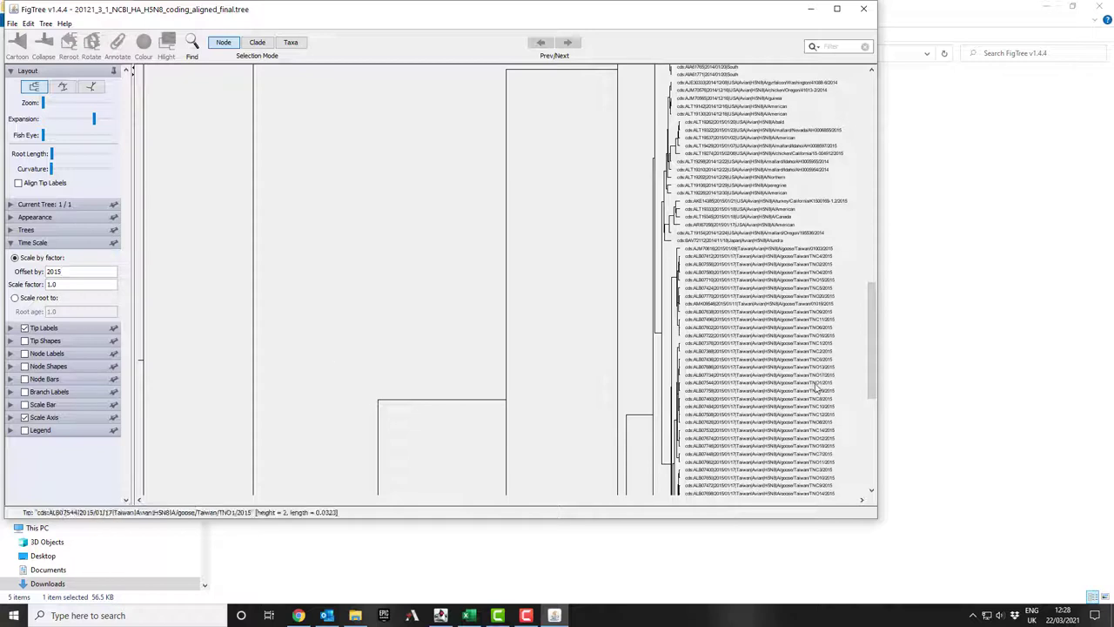
scroll(873, 338, "down", 1)
left_click_drag(874, 338, 862, 502)
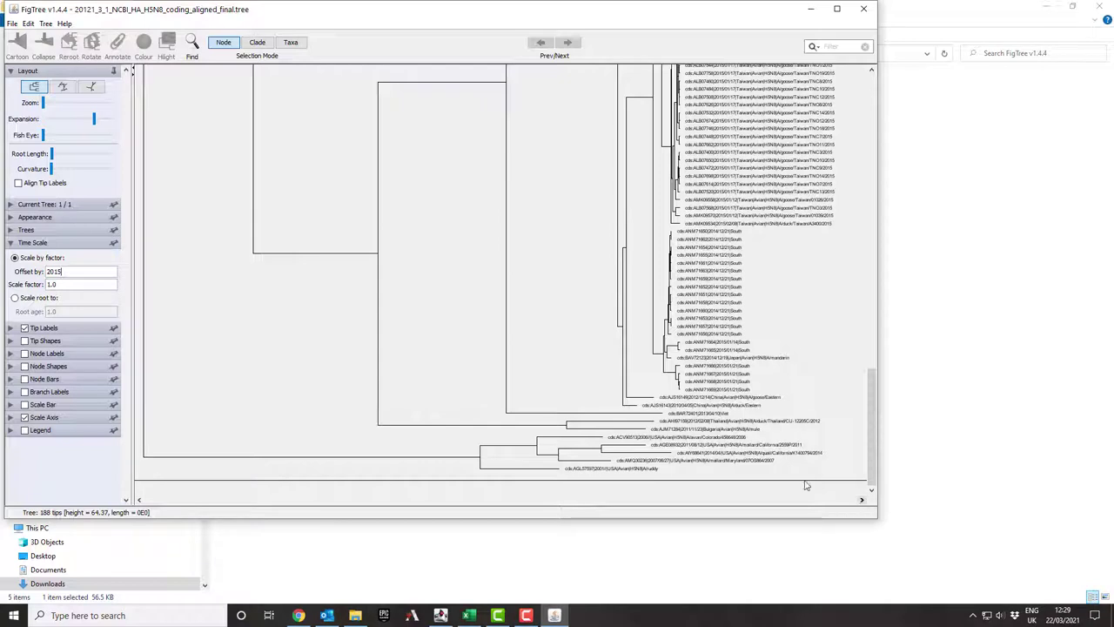
left_click(10, 417)
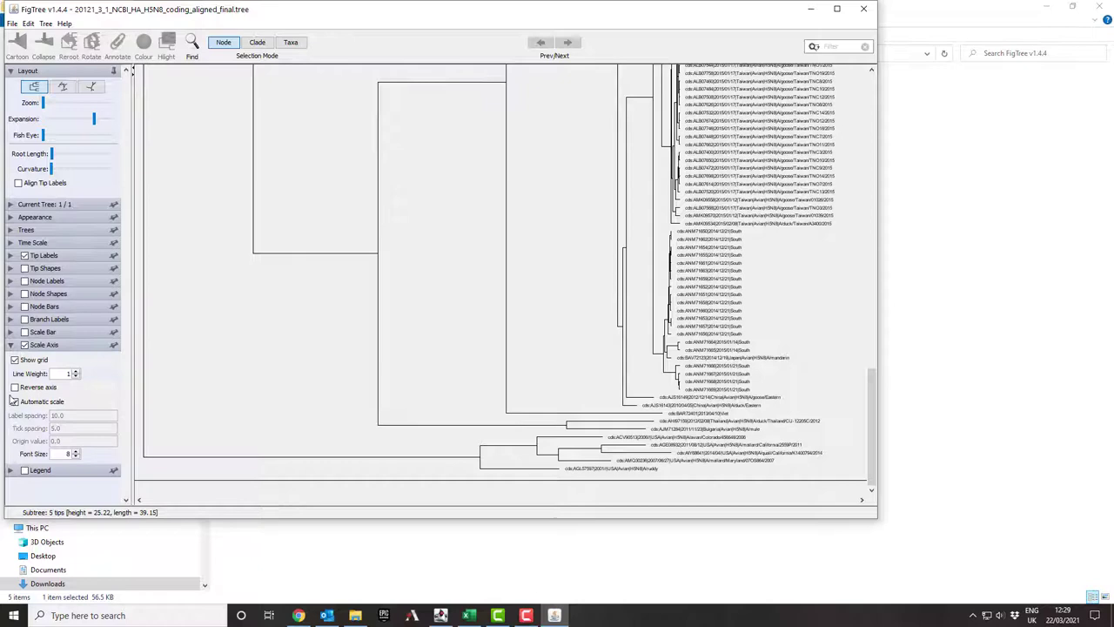
left_click(14, 387)
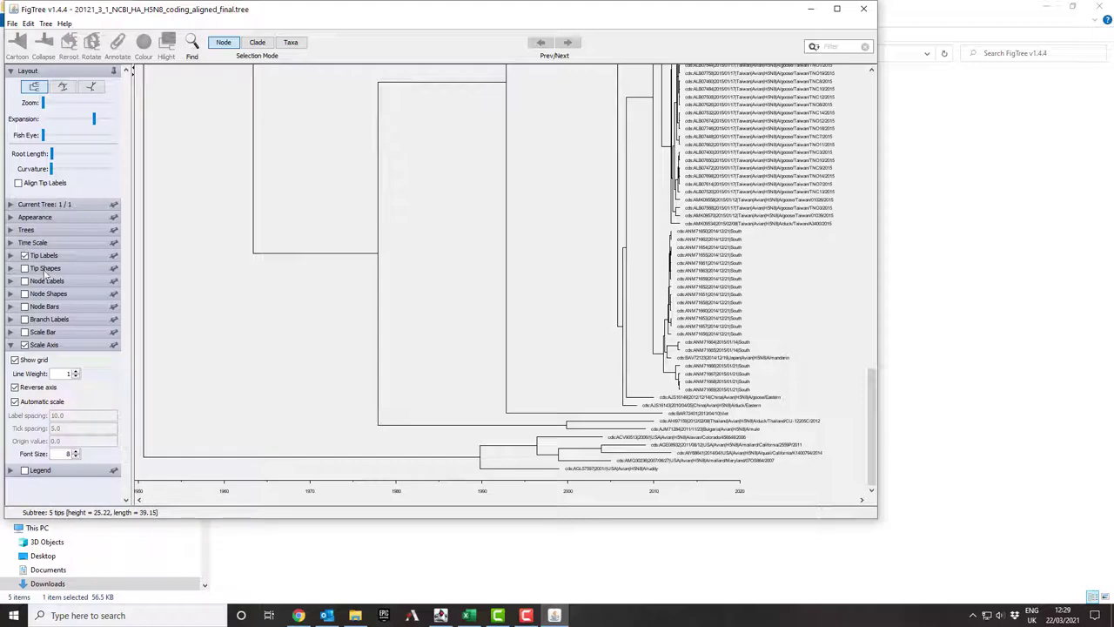
Step: Turn on node labels, set them to display the posterior, and check the values across the whole tree
scroll(480, 375, "up", 3)
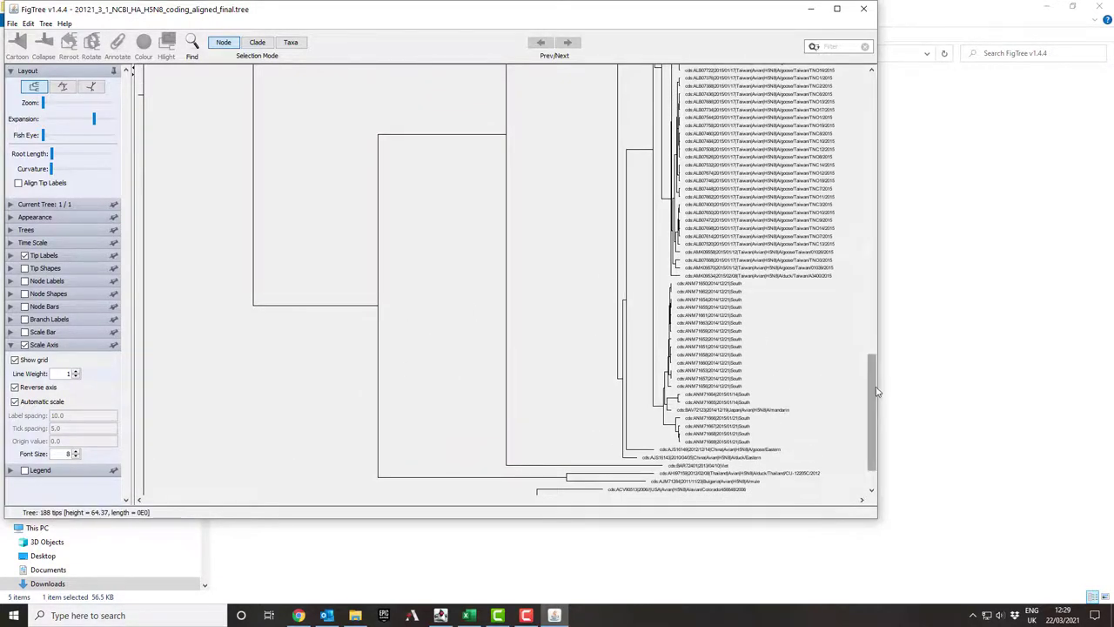
left_click_drag(873, 387, 876, 70)
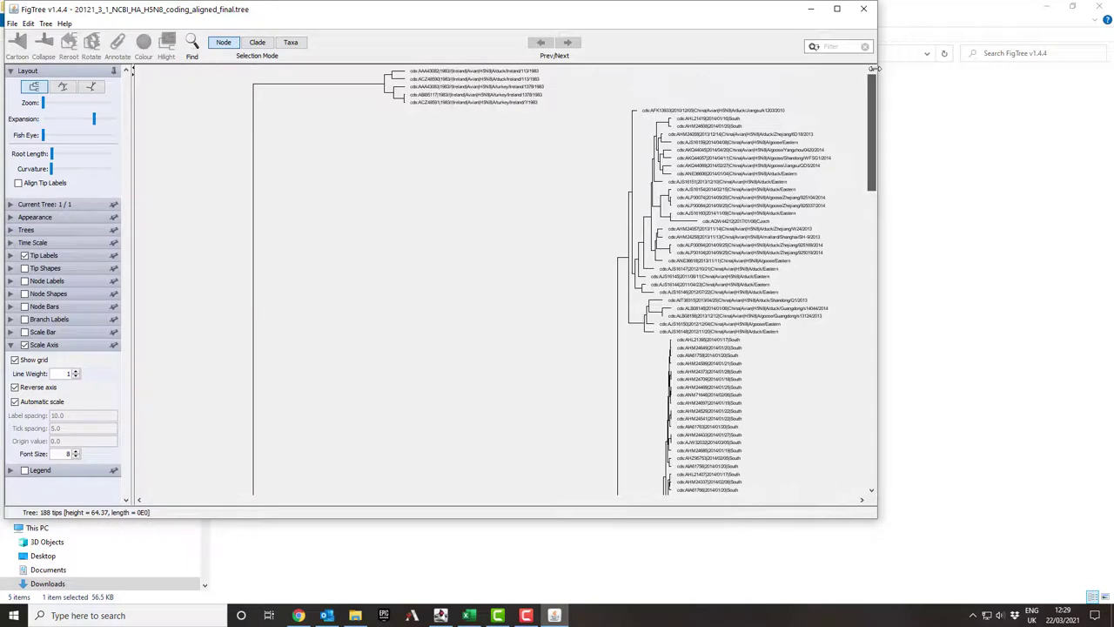
left_click(25, 282)
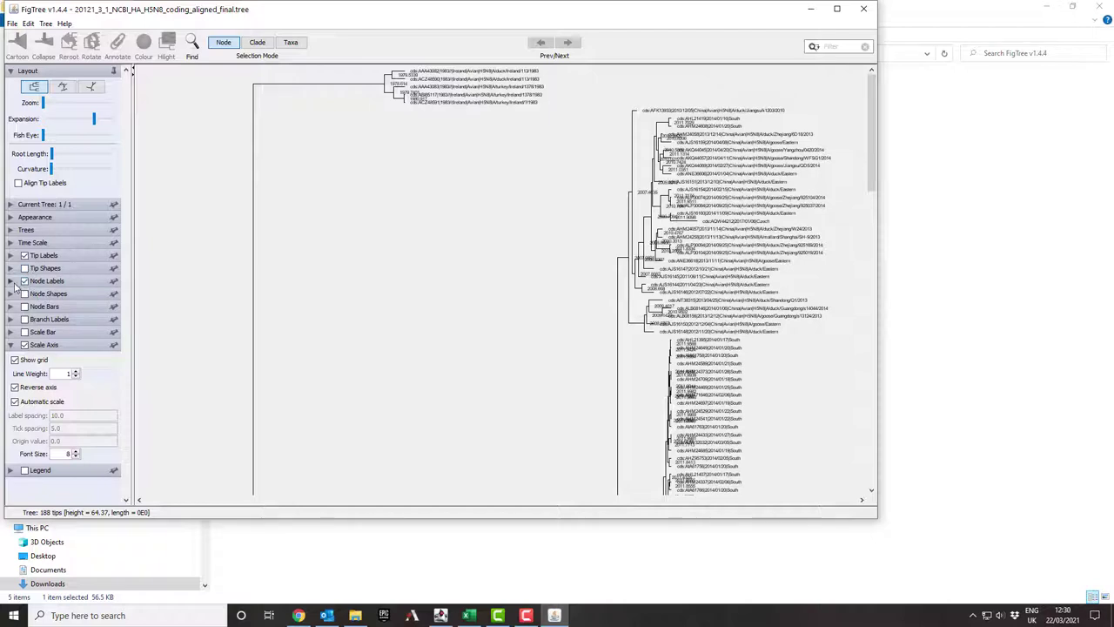
left_click(11, 281)
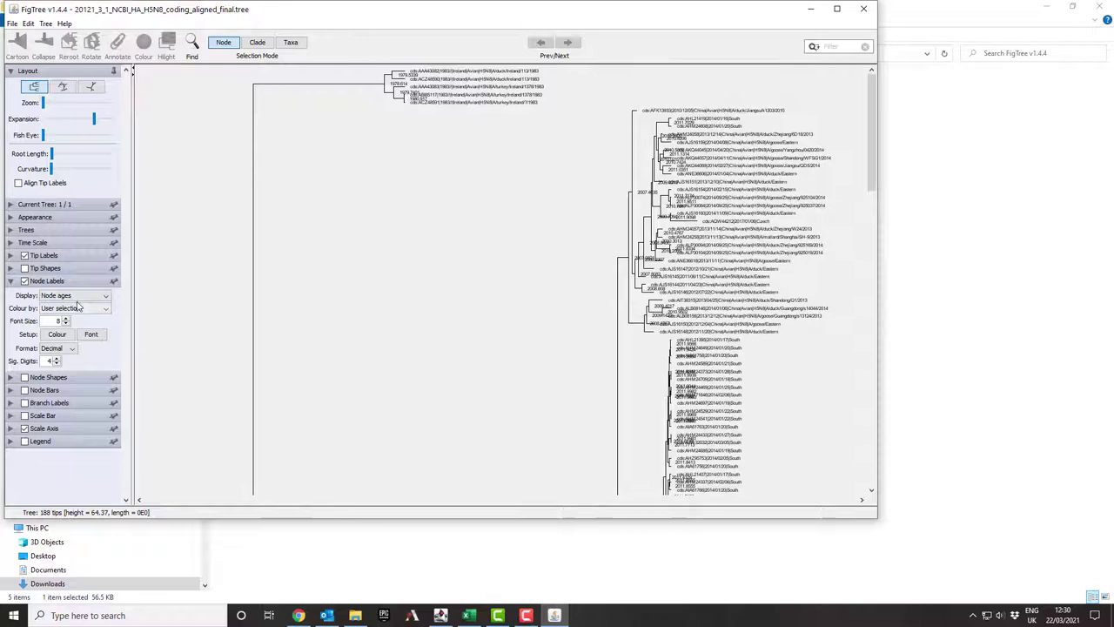
left_click(104, 297)
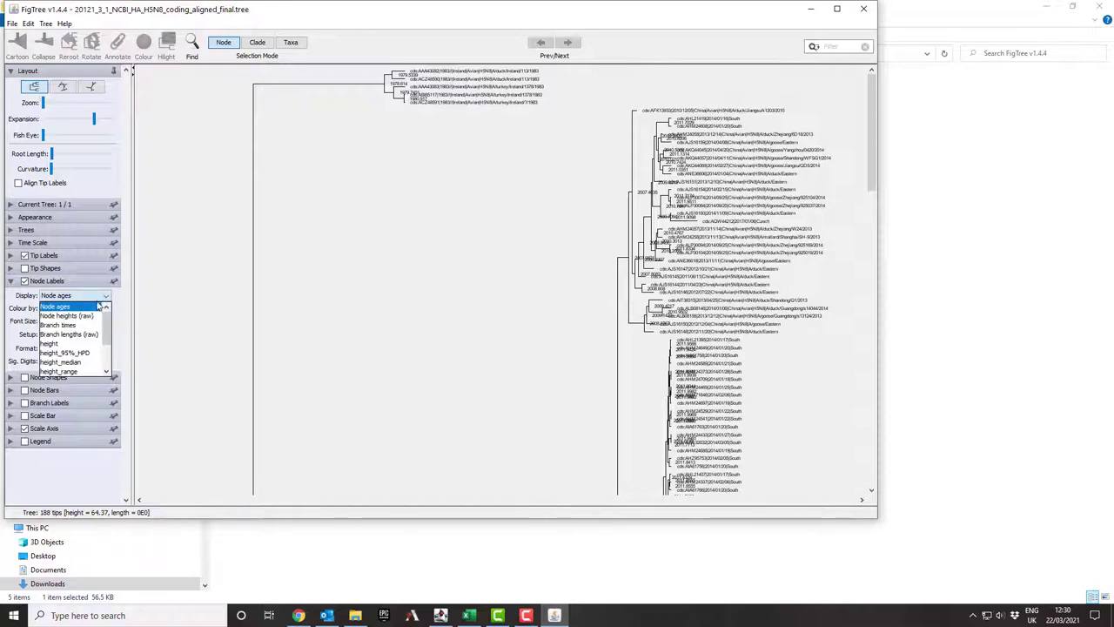
scroll(110, 350, "down", 5)
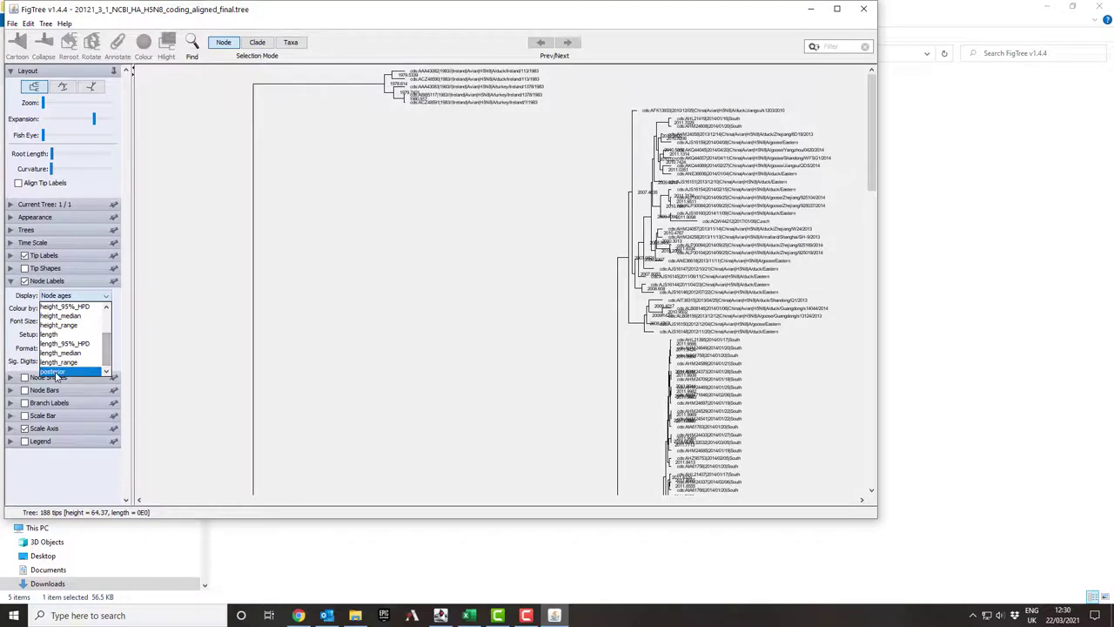
left_click(59, 373)
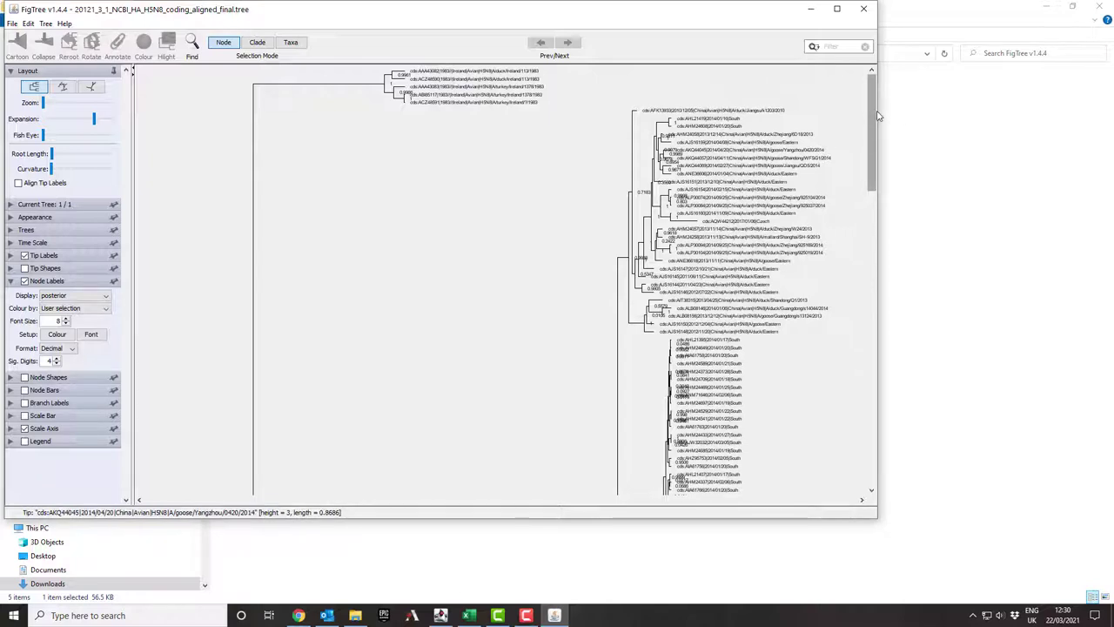
left_click_drag(879, 116, 848, 430)
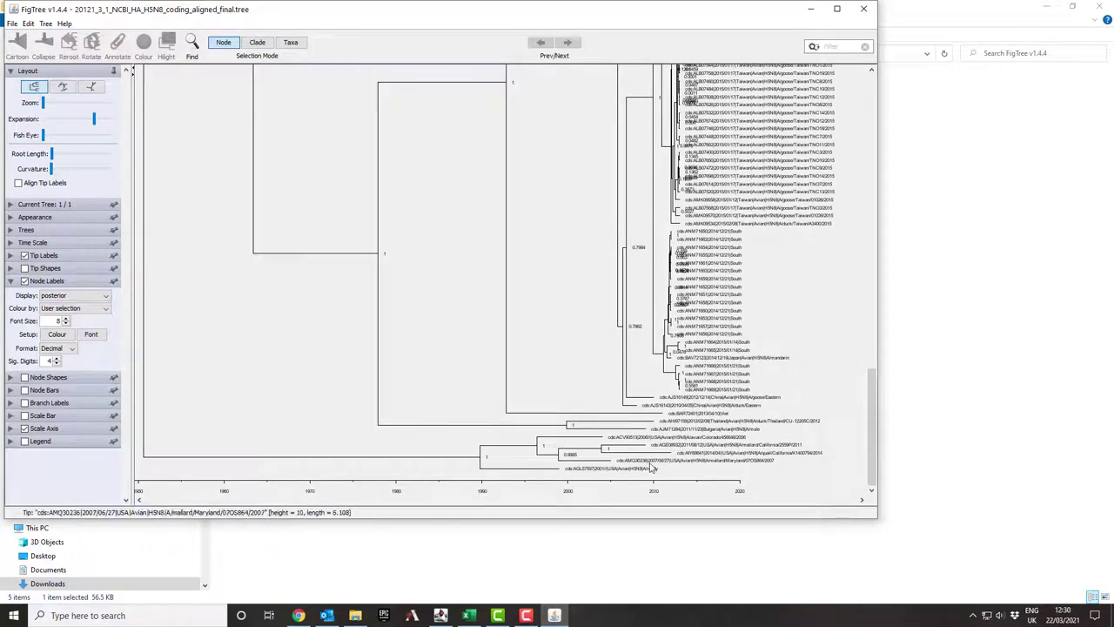
left_click_drag(869, 441, 853, 137)
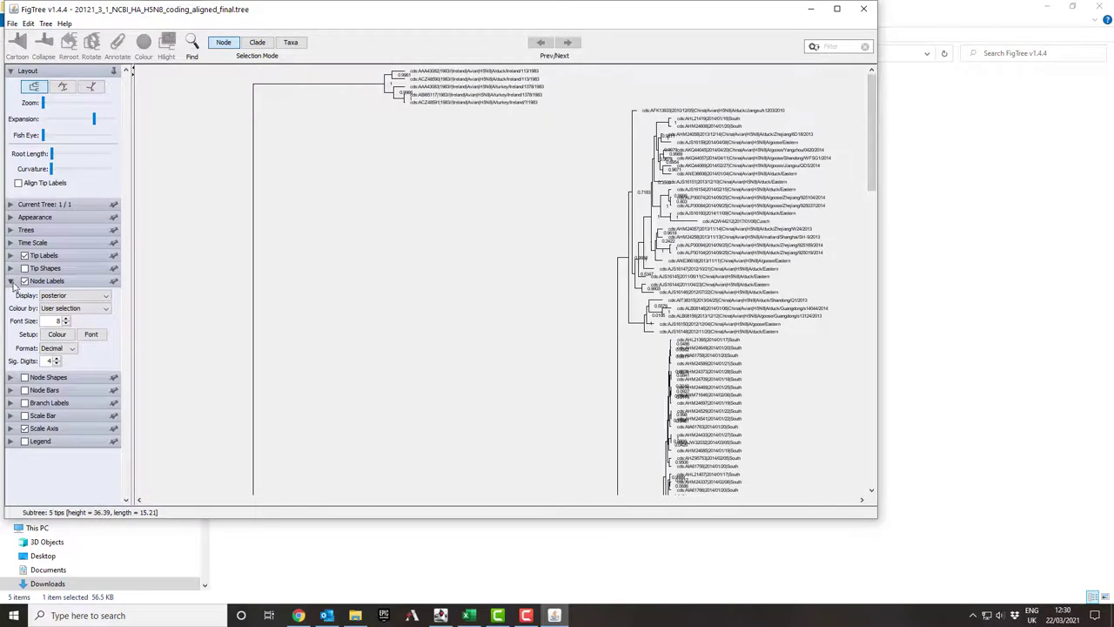
left_click(12, 282)
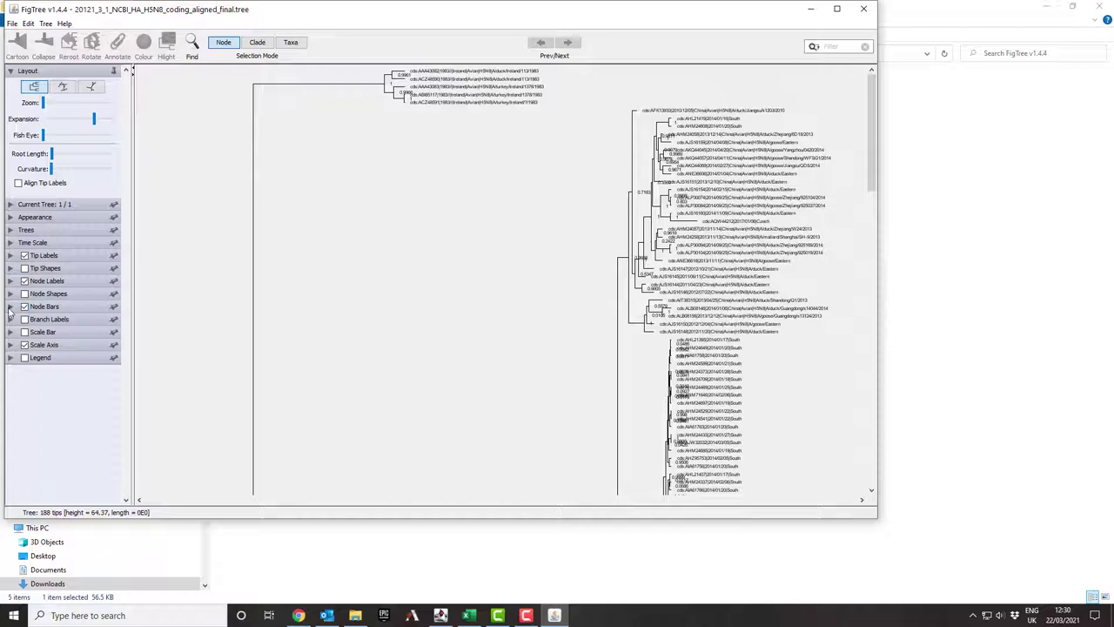
Step: Set the node bars to display height_95%_HPD and examine them from the first clade down to the time axis
left_click(9, 309)
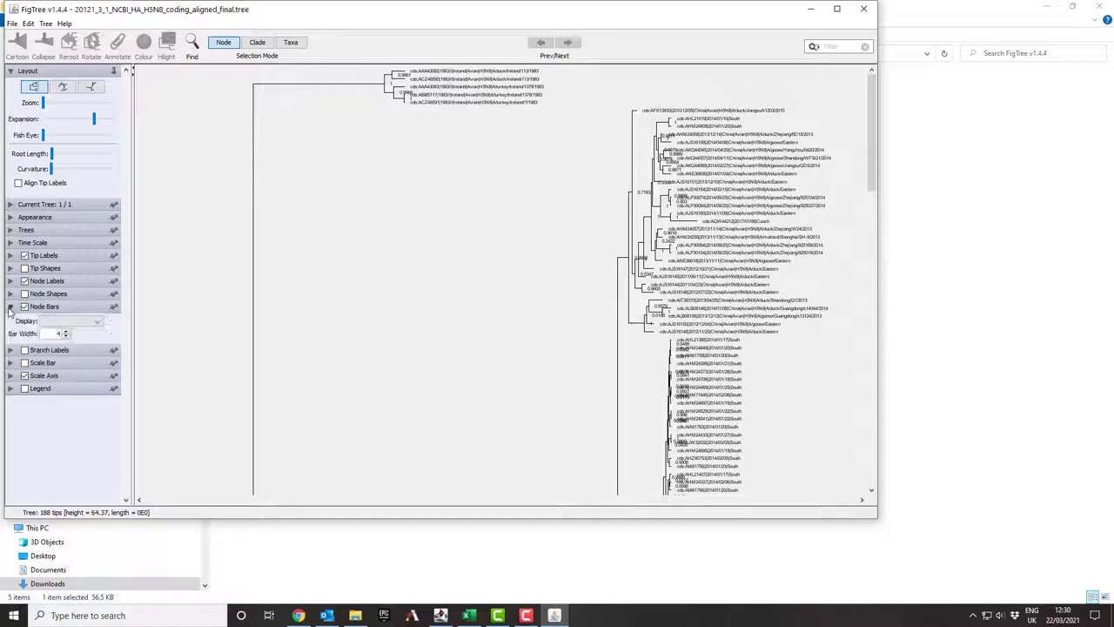
left_click(96, 321)
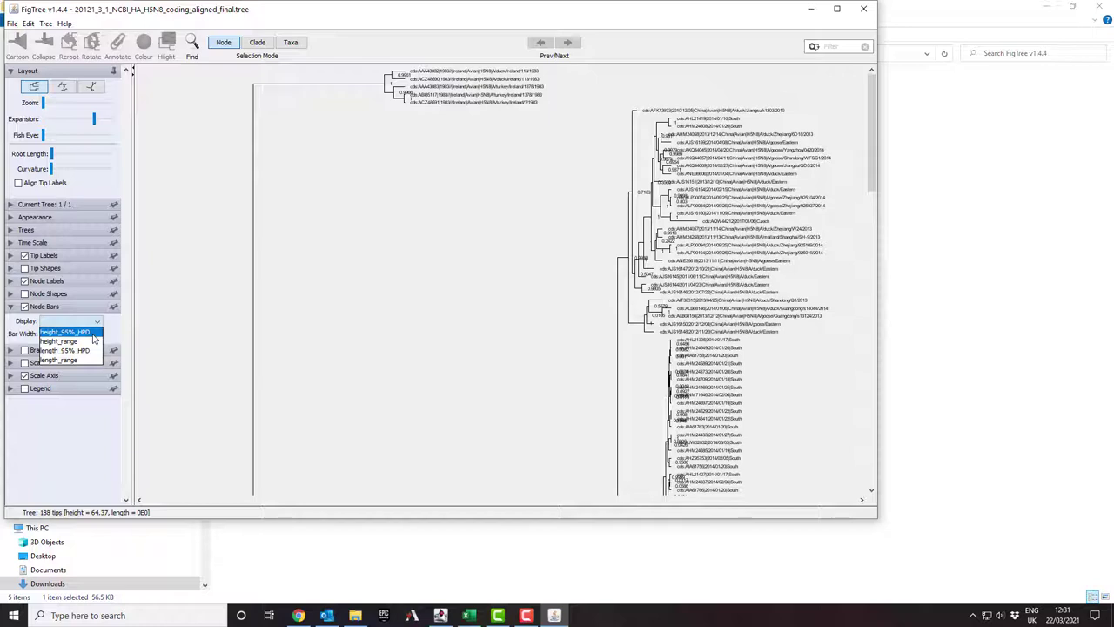
left_click(93, 334)
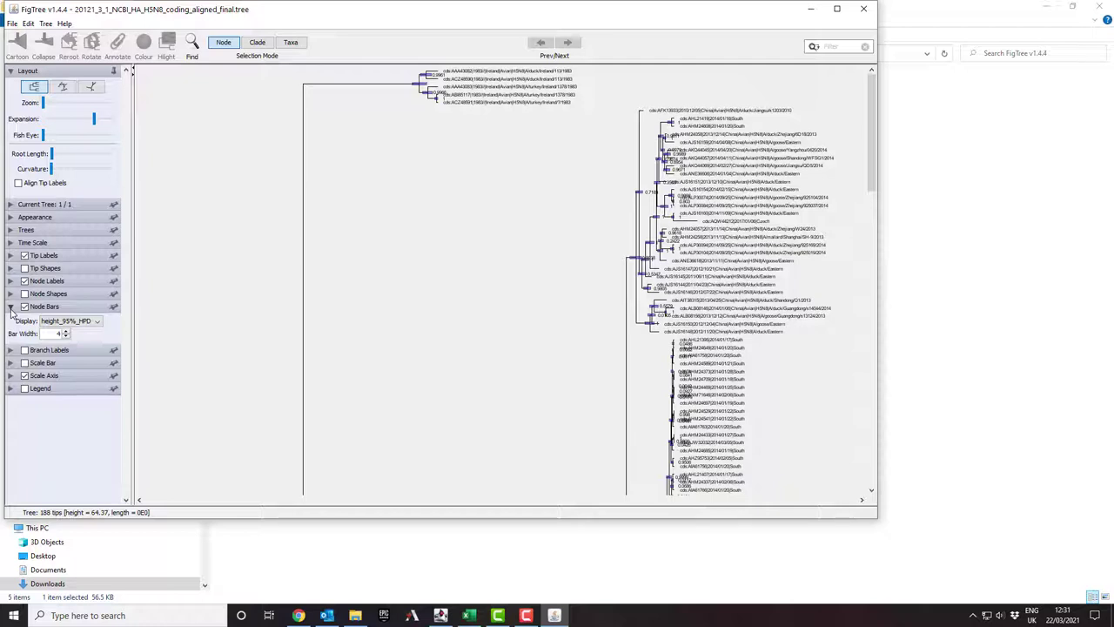
left_click(10, 307)
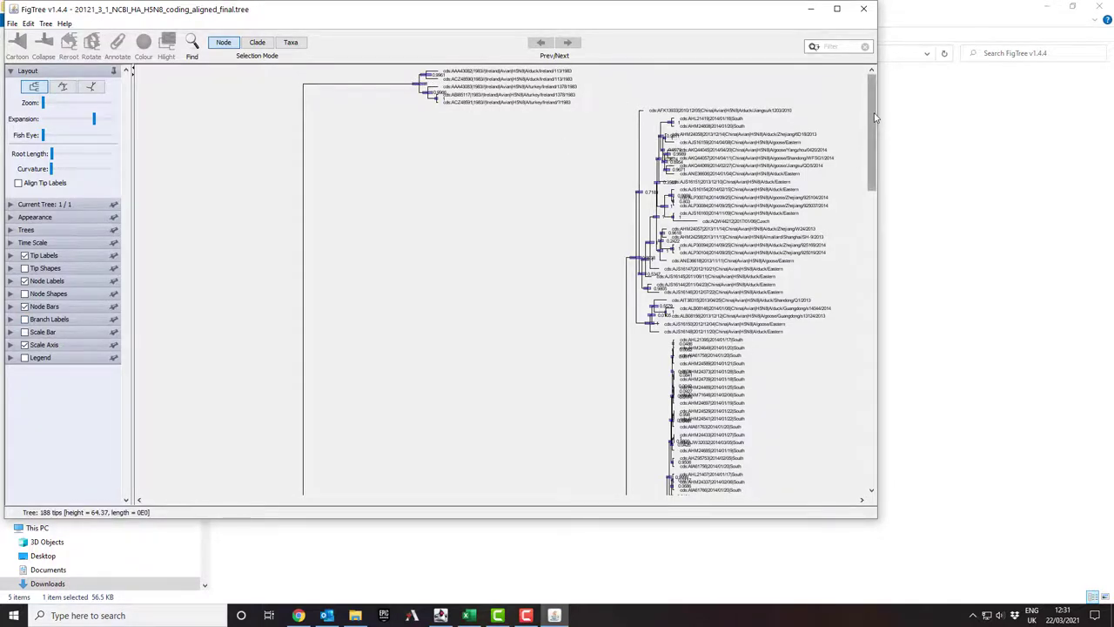
scroll(873, 139, "down", 3)
left_click_drag(872, 139, 841, 438)
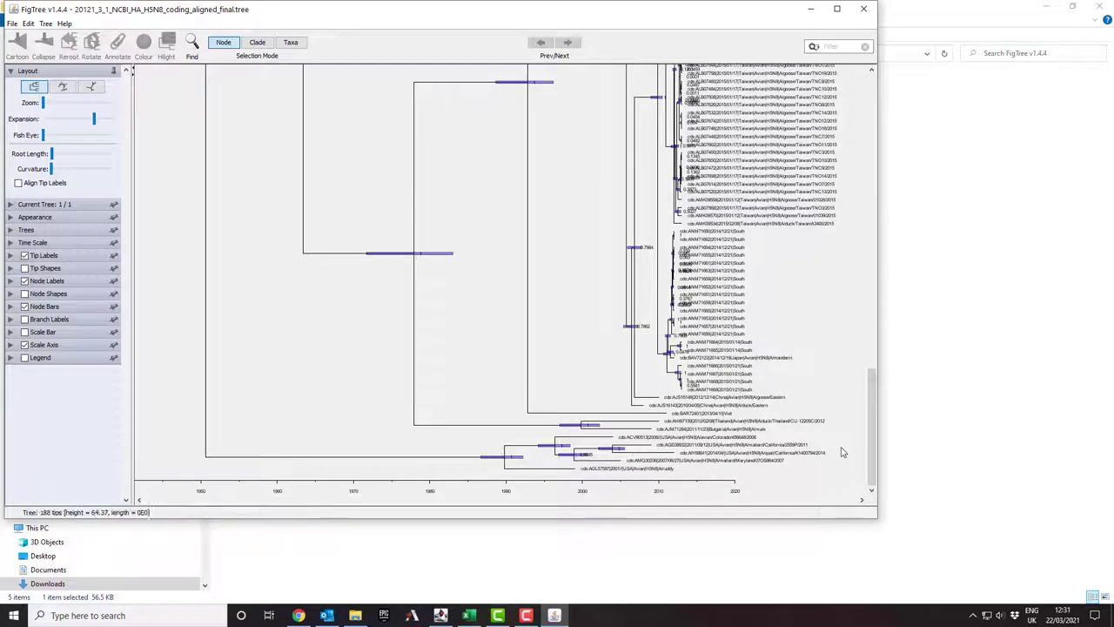
left_click_drag(873, 431, 869, 98)
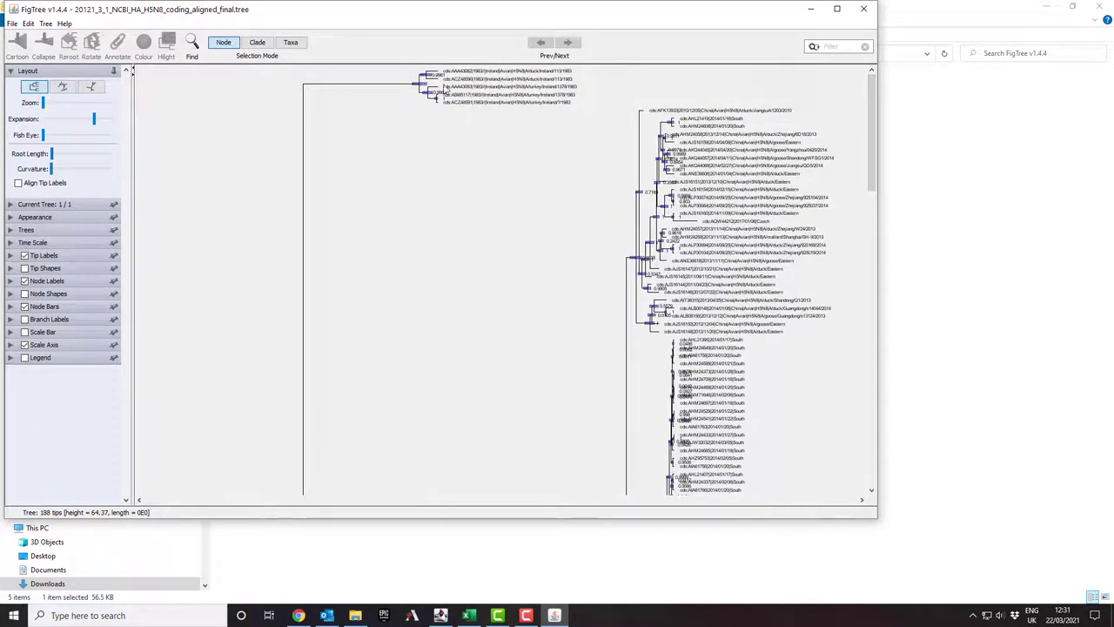
left_click(434, 101)
left_click_drag(870, 115, 823, 433)
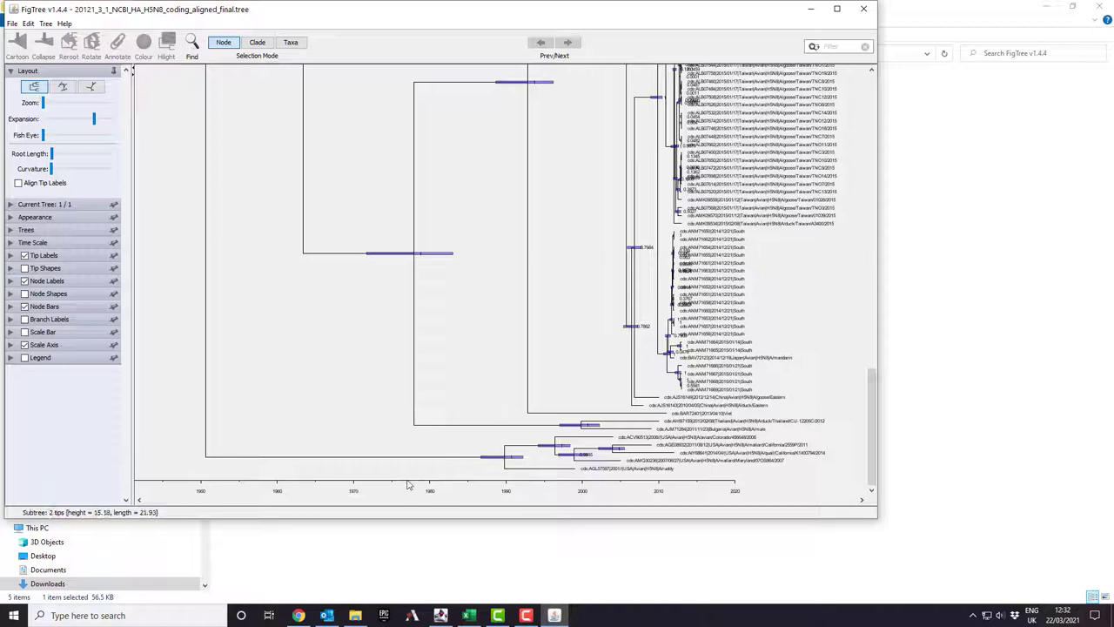
Step: Compare the root node's bar and the deepest branch points with the years on the time axis
scroll(207, 383, "up", 4)
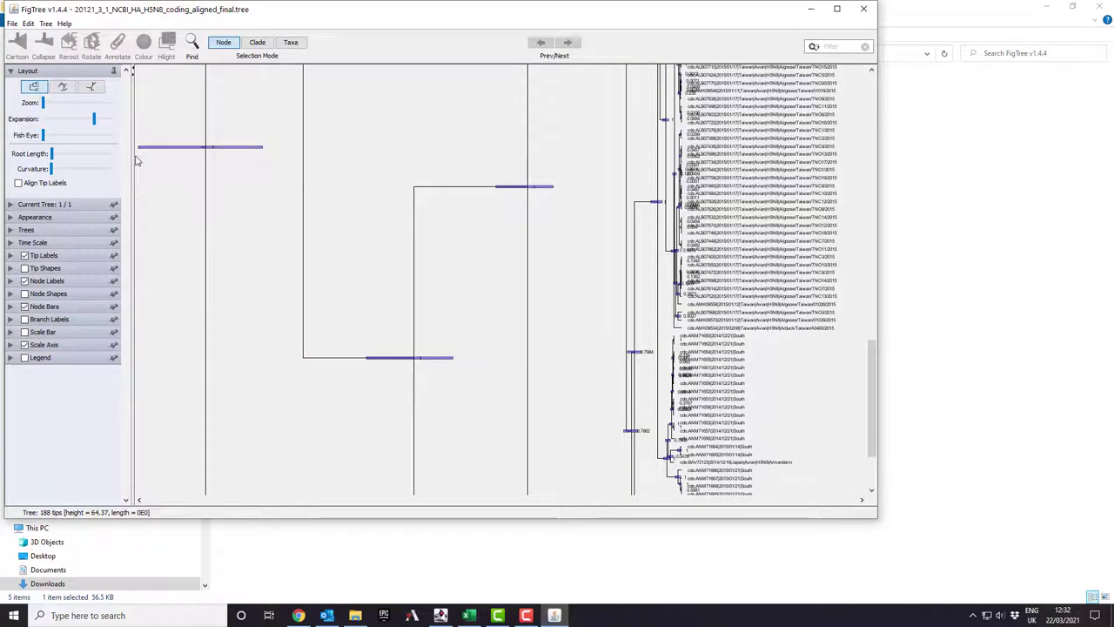
scroll(149, 217, "down", 4)
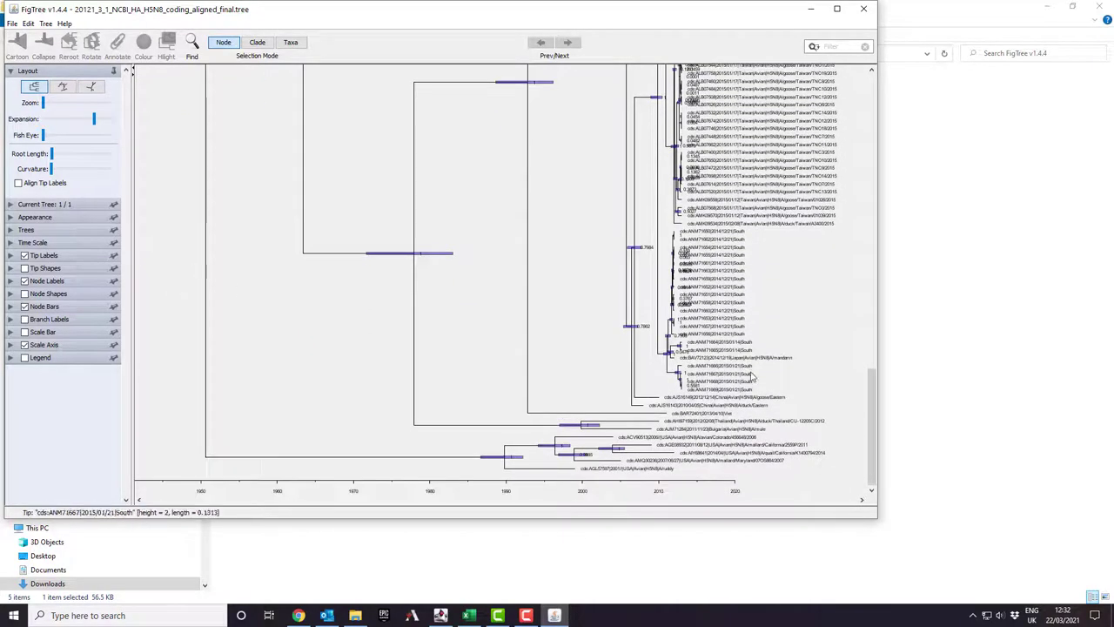
scroll(261, 305, "up", 3)
scroll(244, 400, "down", 3)
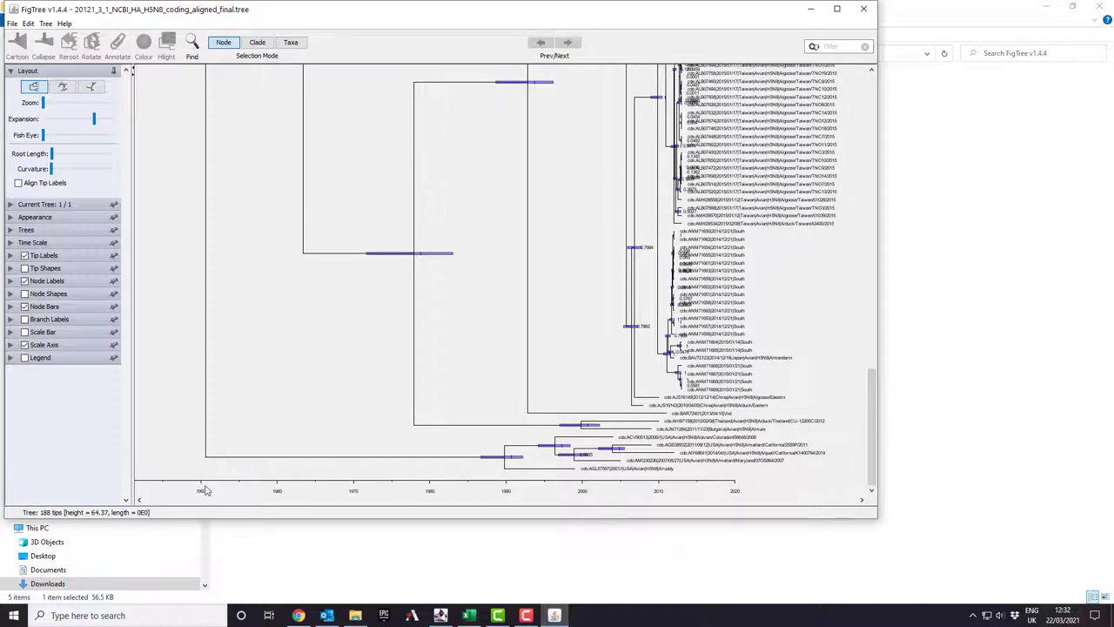
scroll(227, 409, "up", 2)
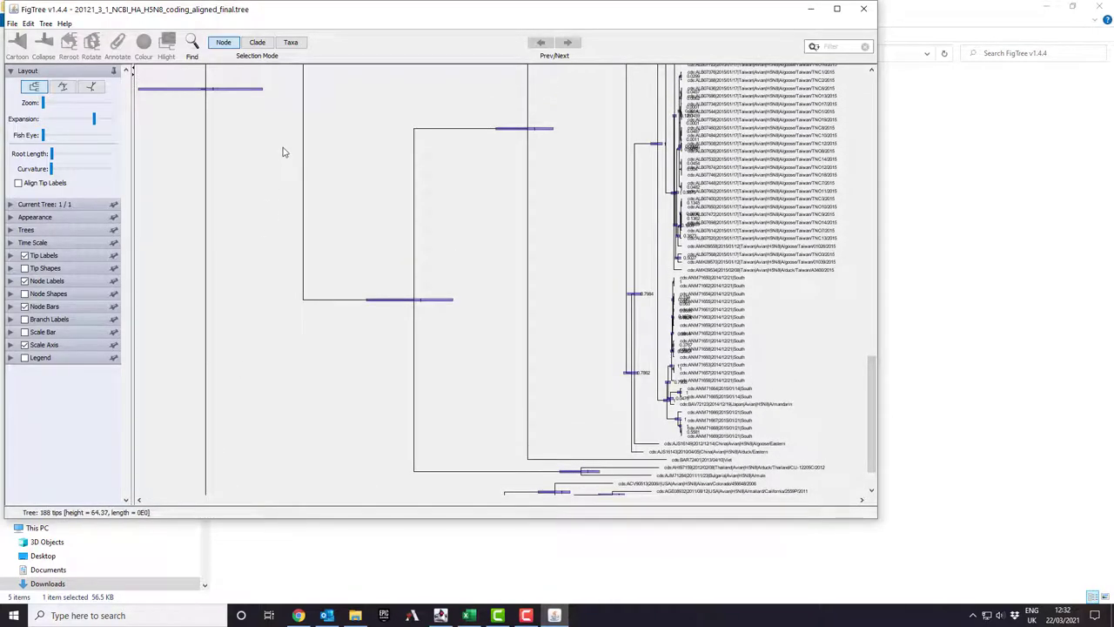
scroll(281, 178, "down", 2)
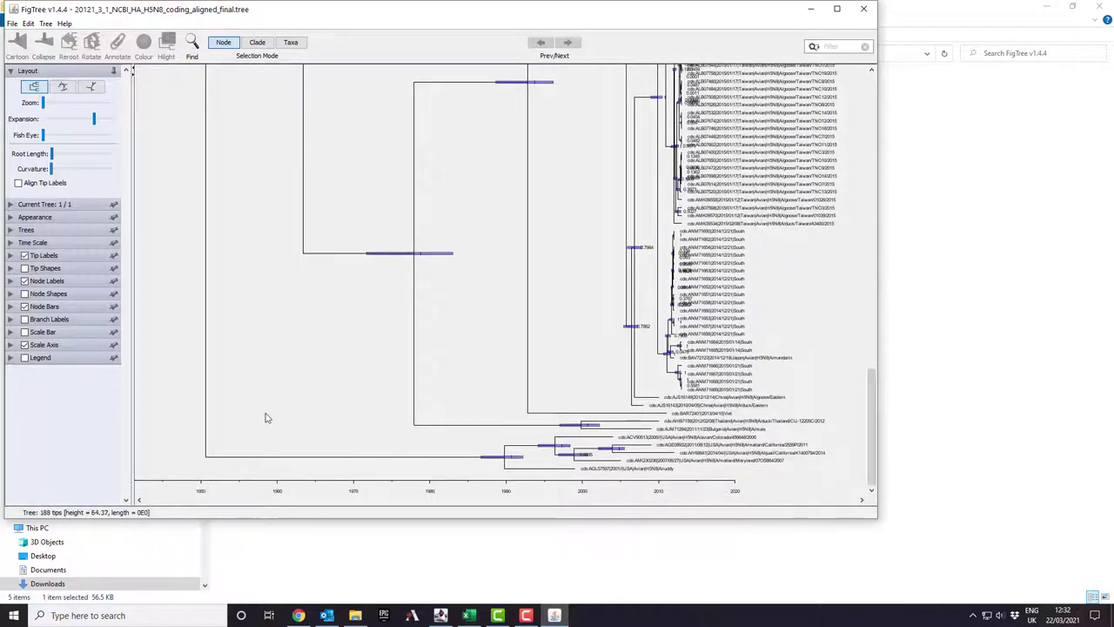
scroll(269, 311, "up", 2)
scroll(275, 390, "down", 2)
scroll(160, 302, "up", 2)
scroll(161, 302, "up", 11)
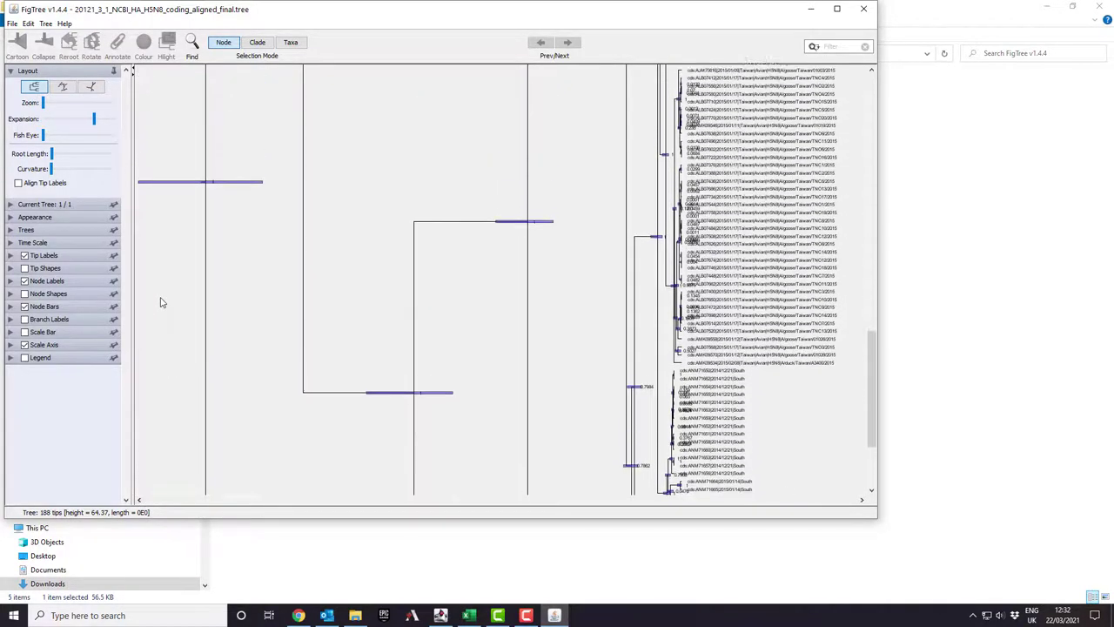
scroll(160, 302, "up", 3)
scroll(160, 303, "down", 7)
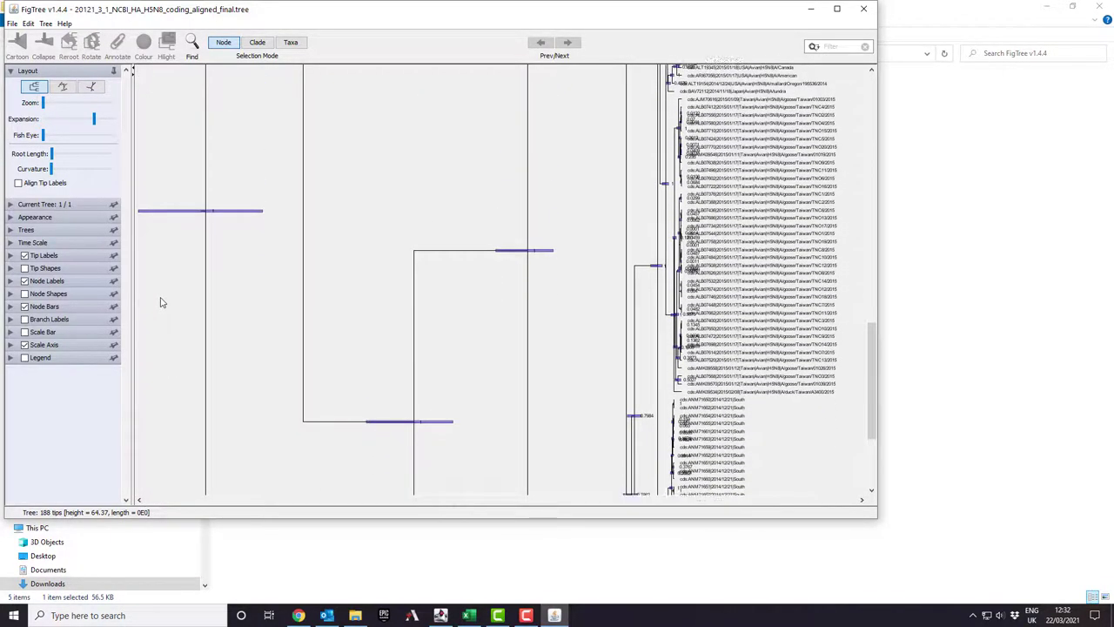
scroll(160, 303, "down", 8)
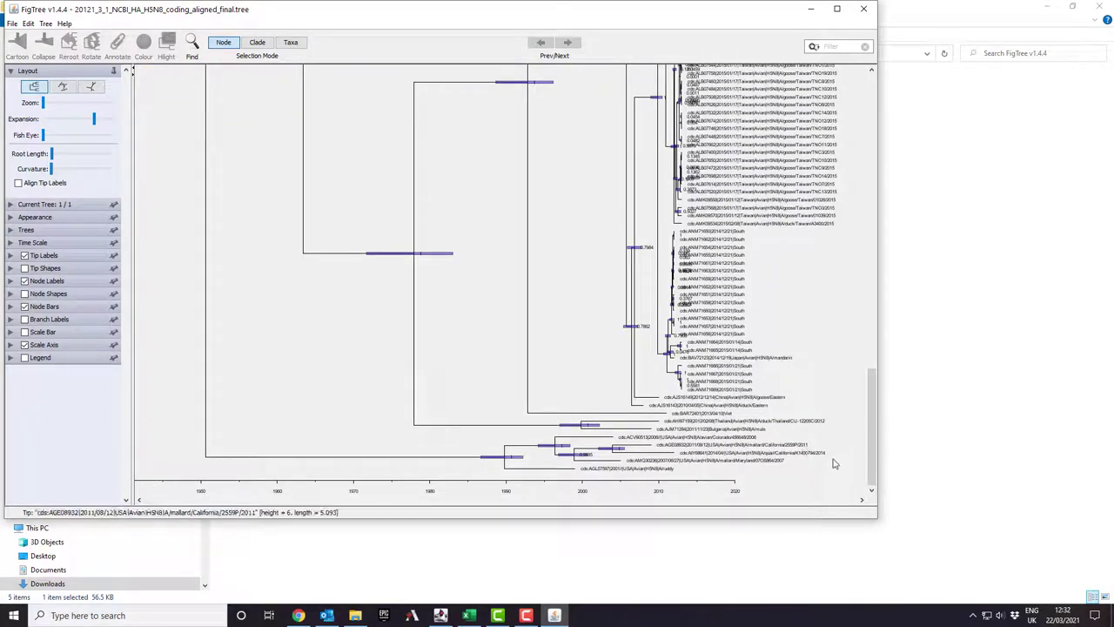
Step: Examine the sequence dates and locations in the clades from the last one back to the first
left_click_drag(870, 458, 801, 472)
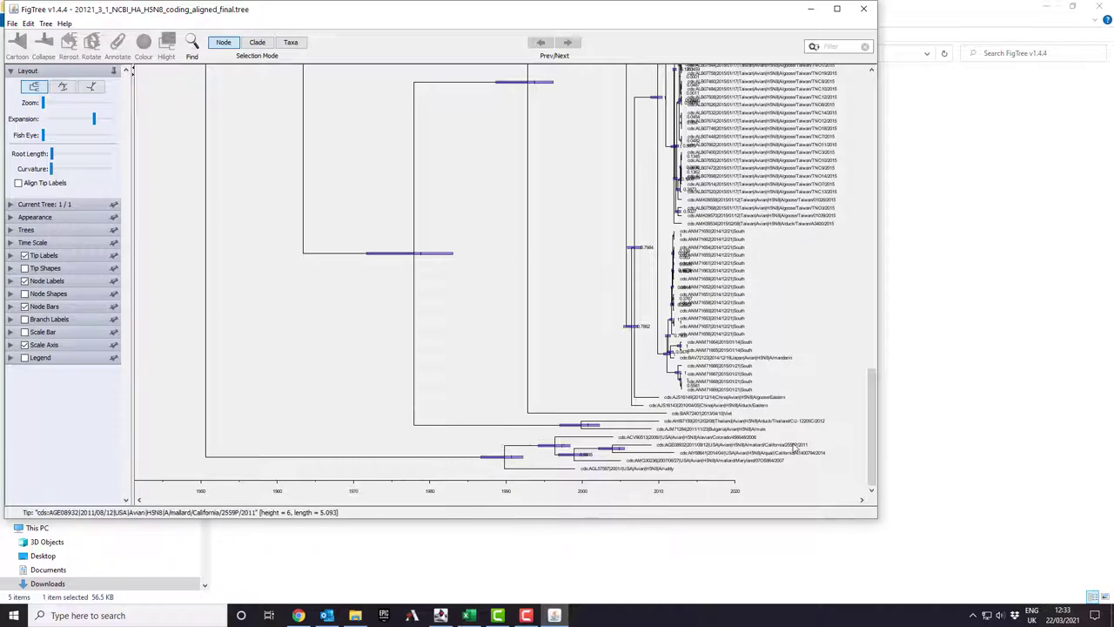
left_click_drag(872, 452, 903, 154)
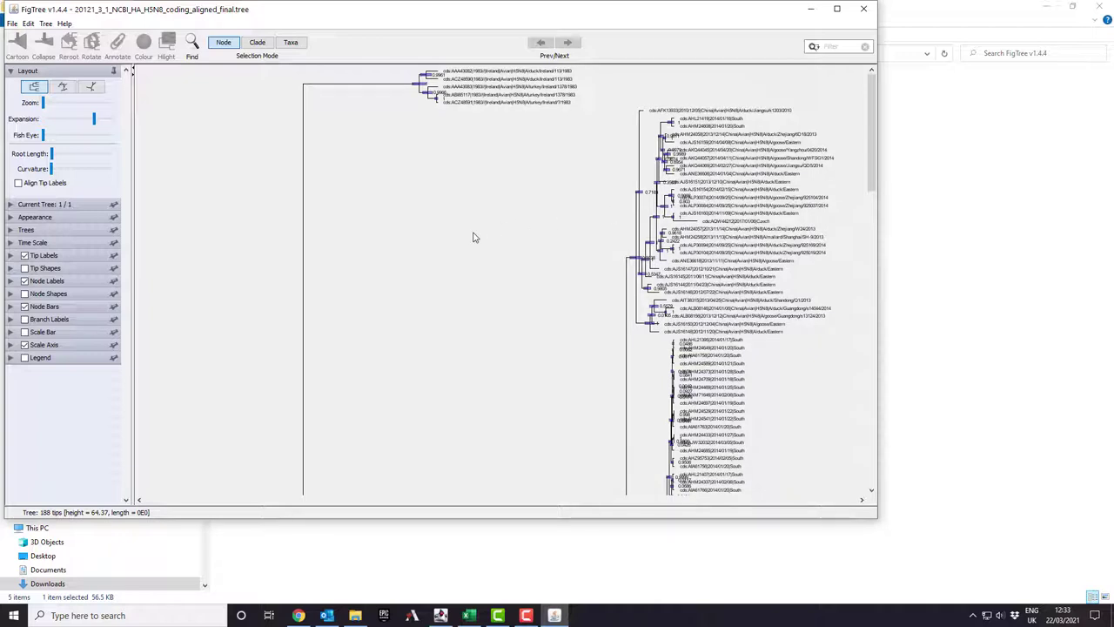
left_click_drag(871, 174, 838, 478)
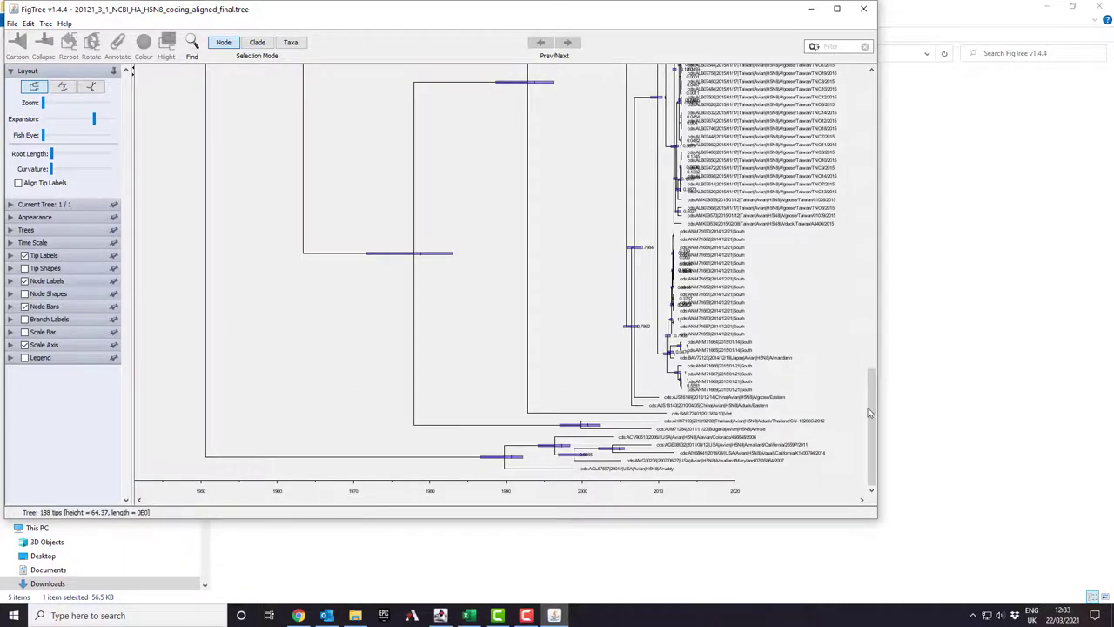
left_click_drag(871, 448, 897, 112)
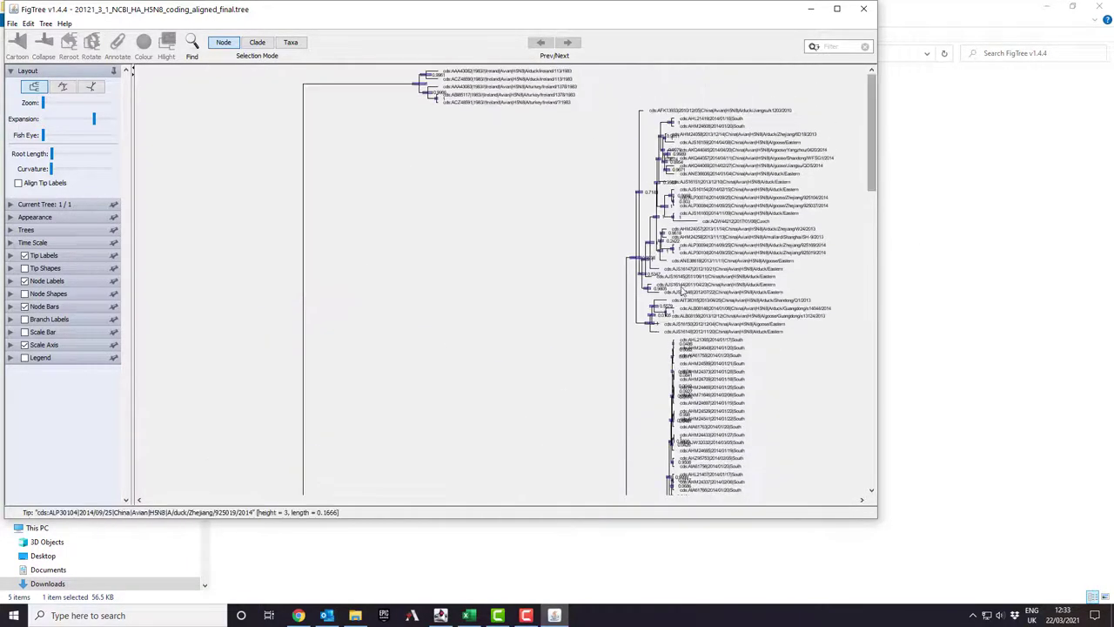
left_click_drag(875, 163, 862, 364)
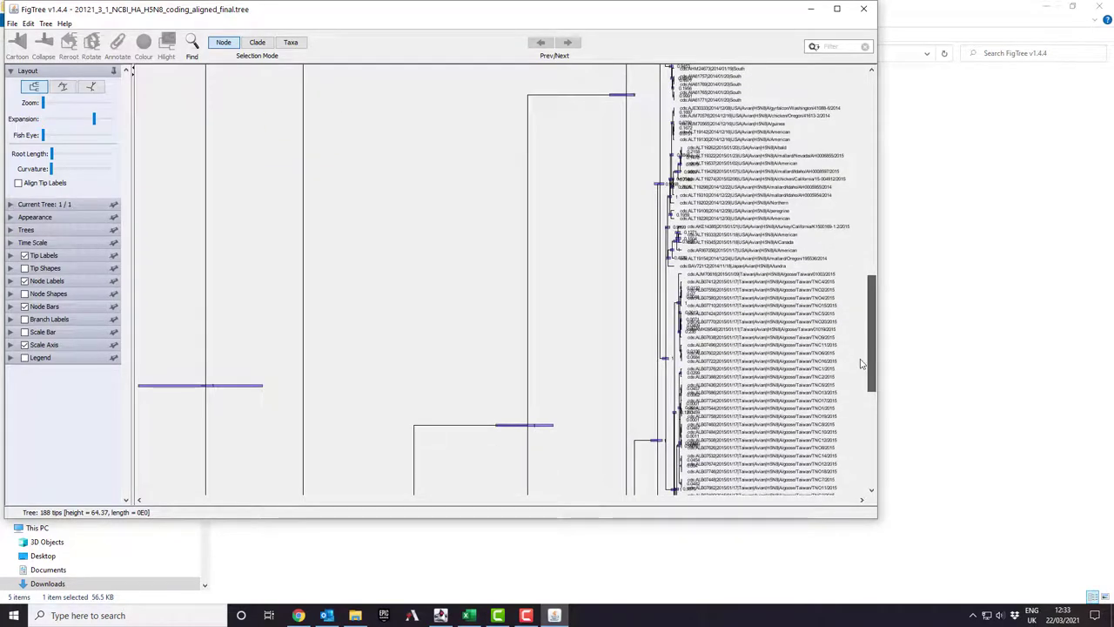
scroll(862, 364, "down", 1)
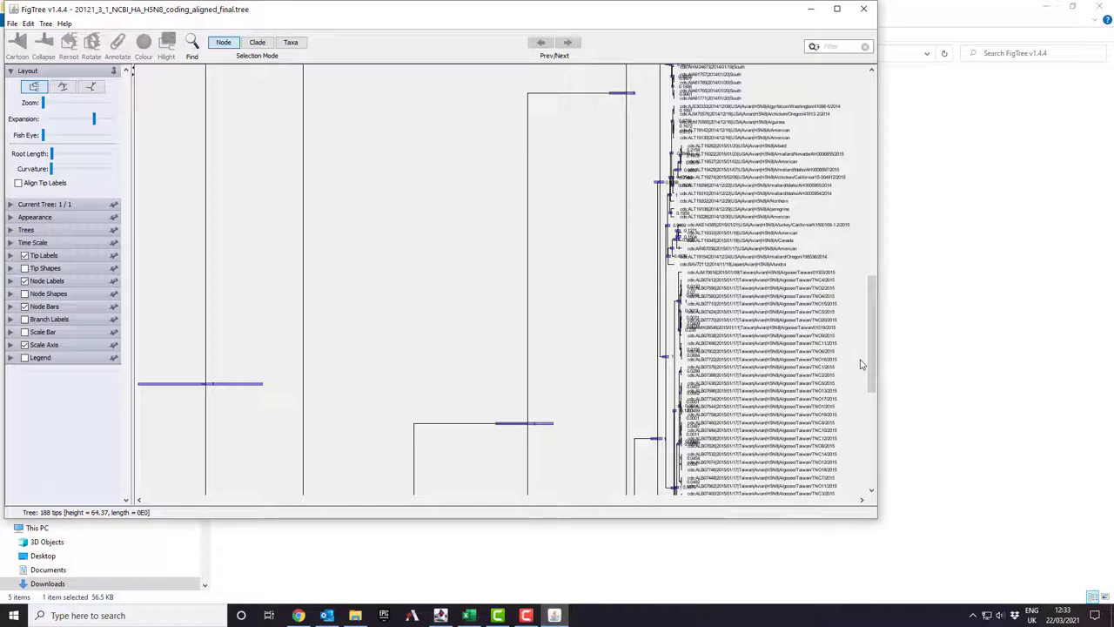
left_click_drag(870, 367, 867, 187)
left_click(12, 24)
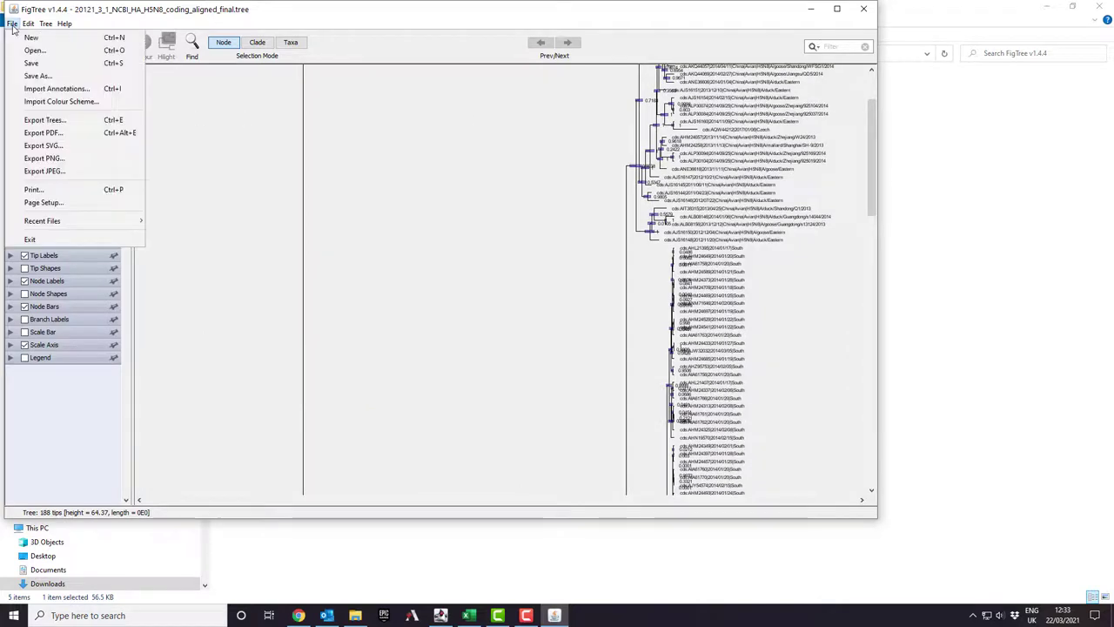
left_click(46, 76)
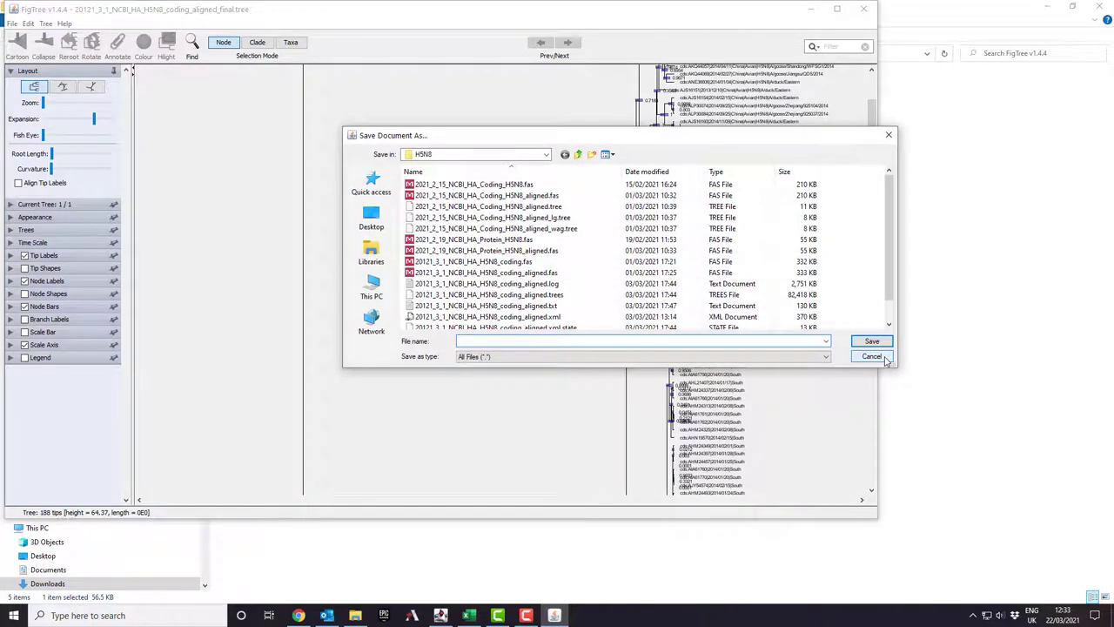
left_click(886, 360)
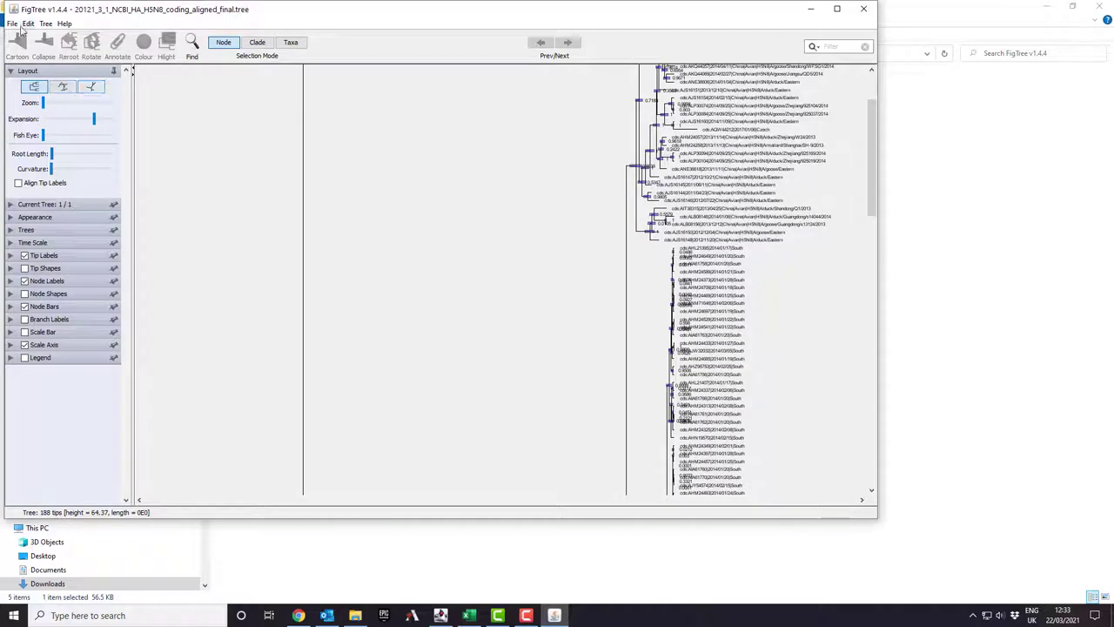
Step: Export the trees in NEXUS format as currently displayed, with all trees, the FigTree block and annotations included
left_click(12, 24)
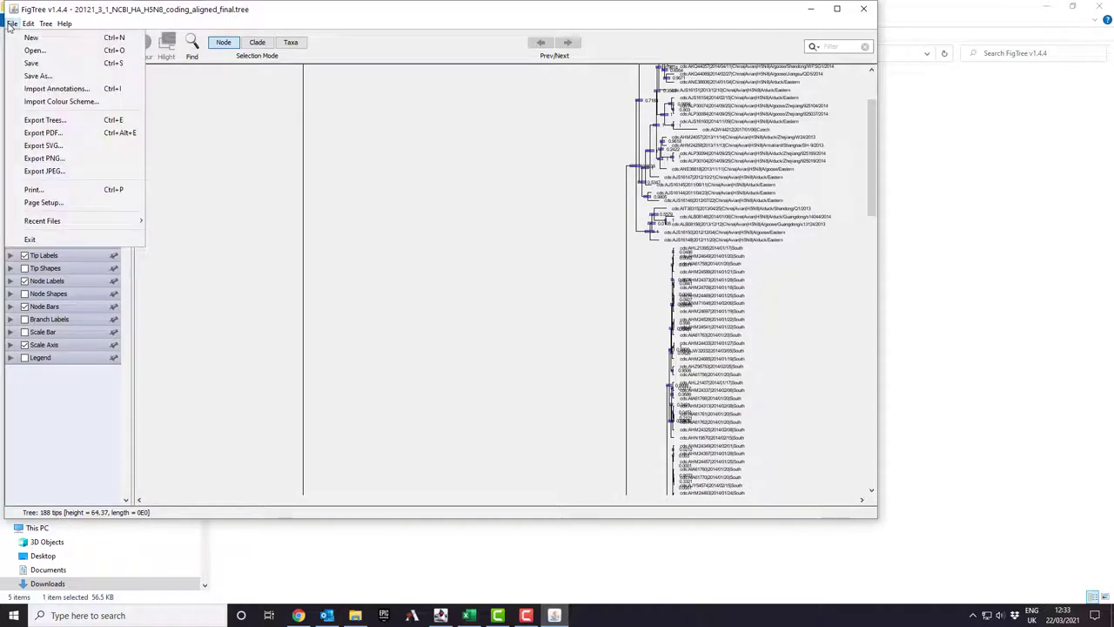
left_click(43, 119)
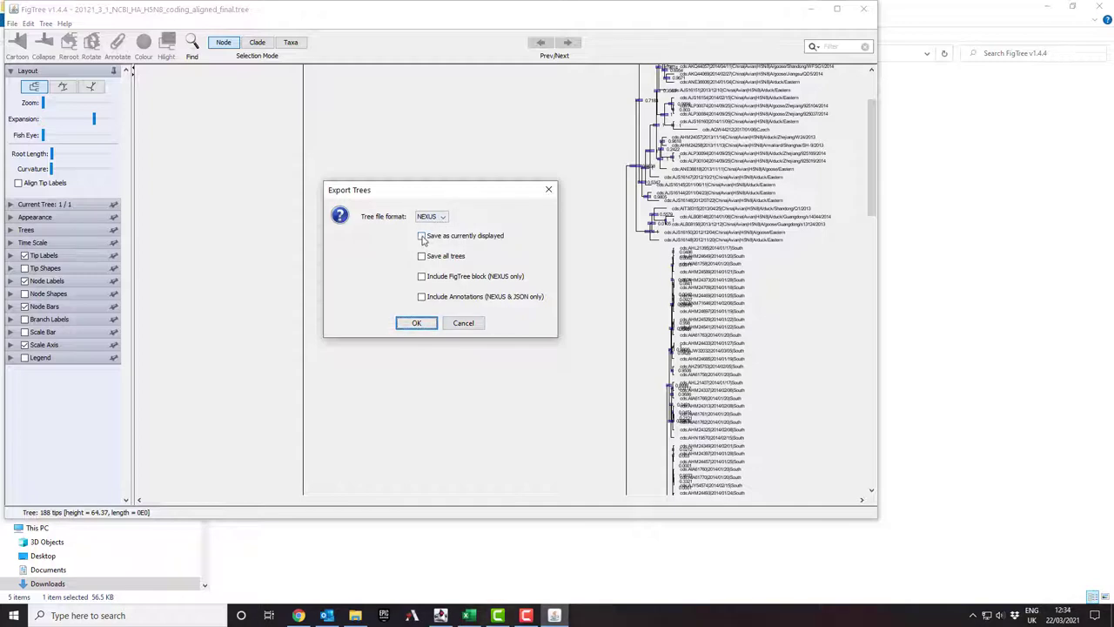
left_click(422, 236)
left_click(422, 256)
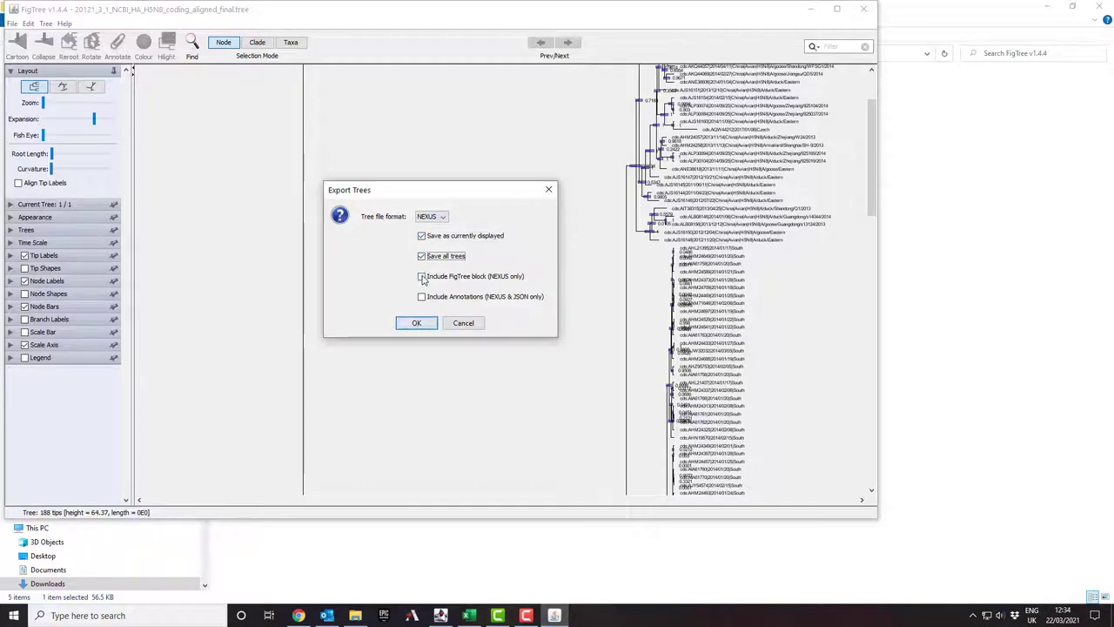
left_click(423, 276)
left_click(421, 297)
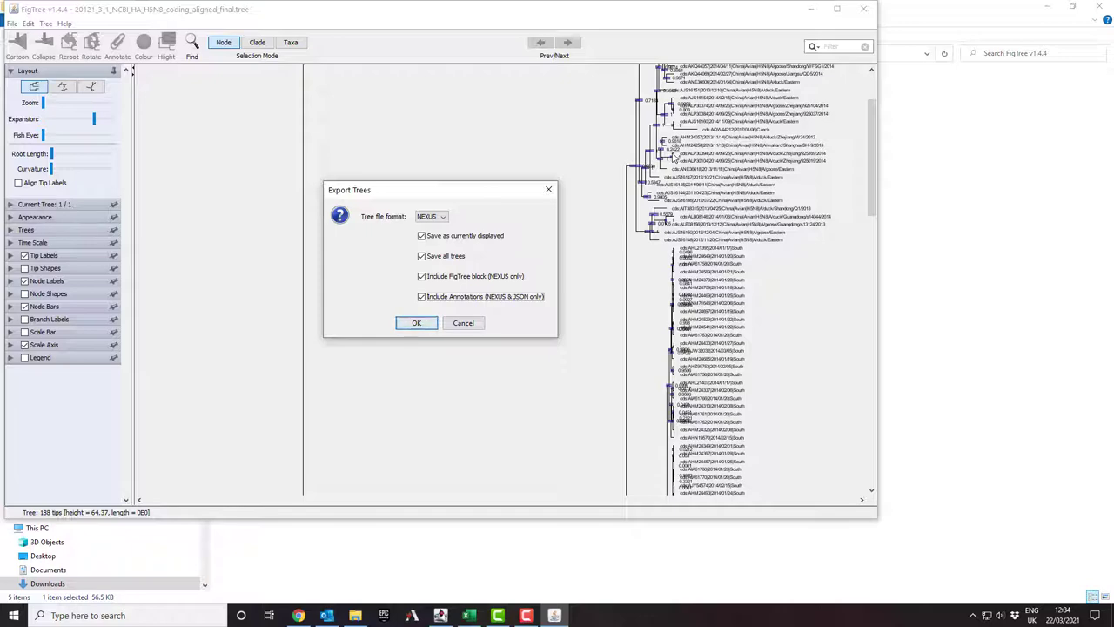
left_click(416, 322)
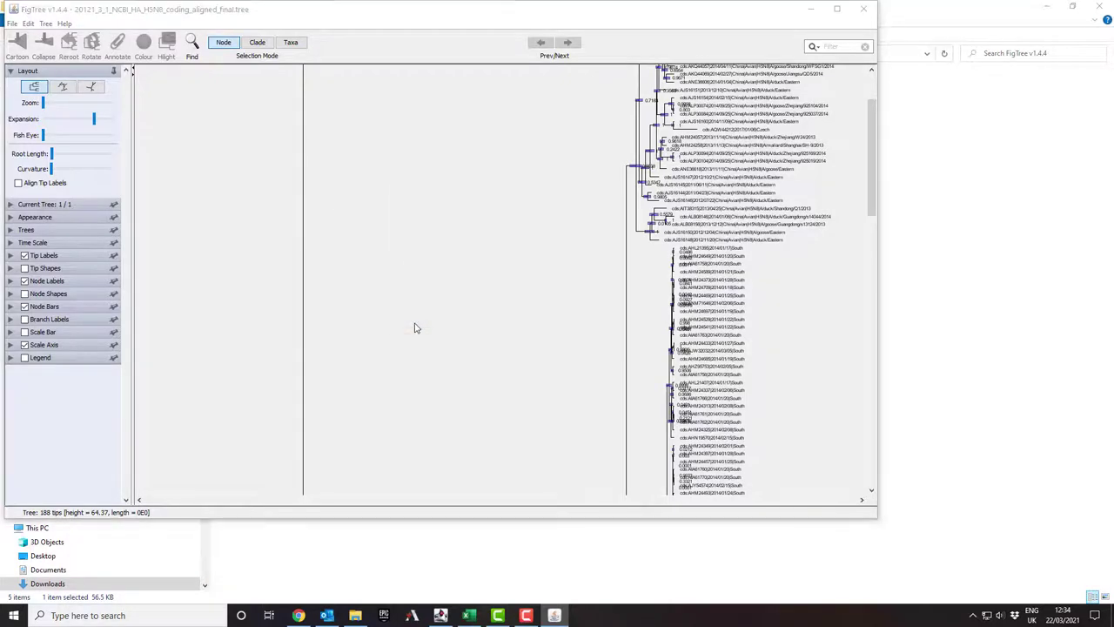
Step: Save the export in the H5N8 folder, adding _annotated to the file name 20121_3_1_NCBI_HA_H5N8_coding_aligned_final.tree
scroll(603, 327, "down", 1)
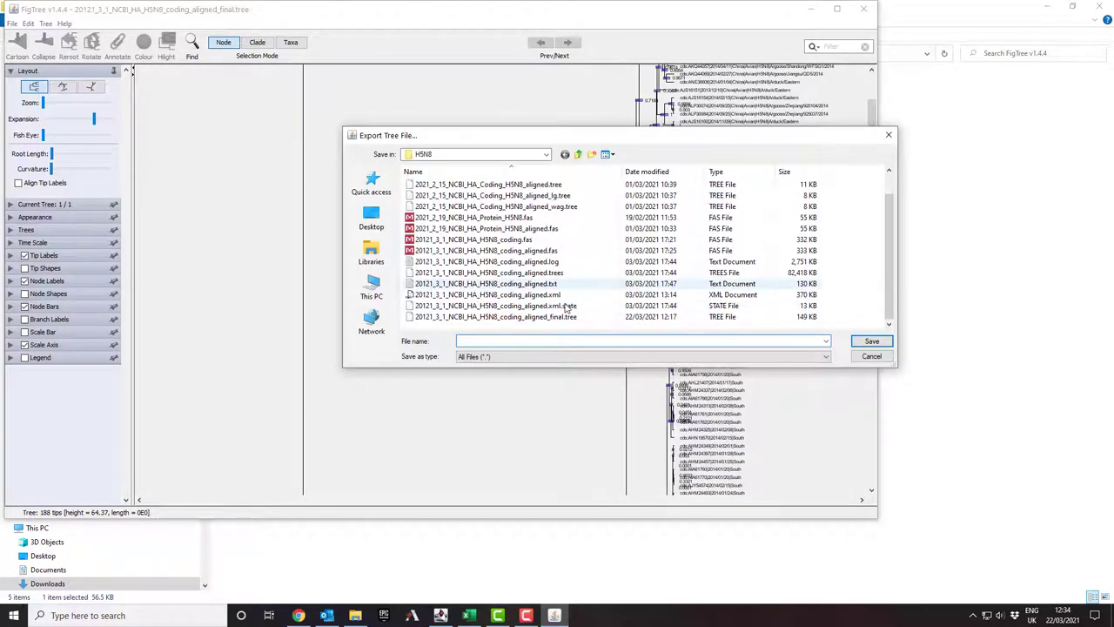
left_click(556, 319)
left_click(608, 341)
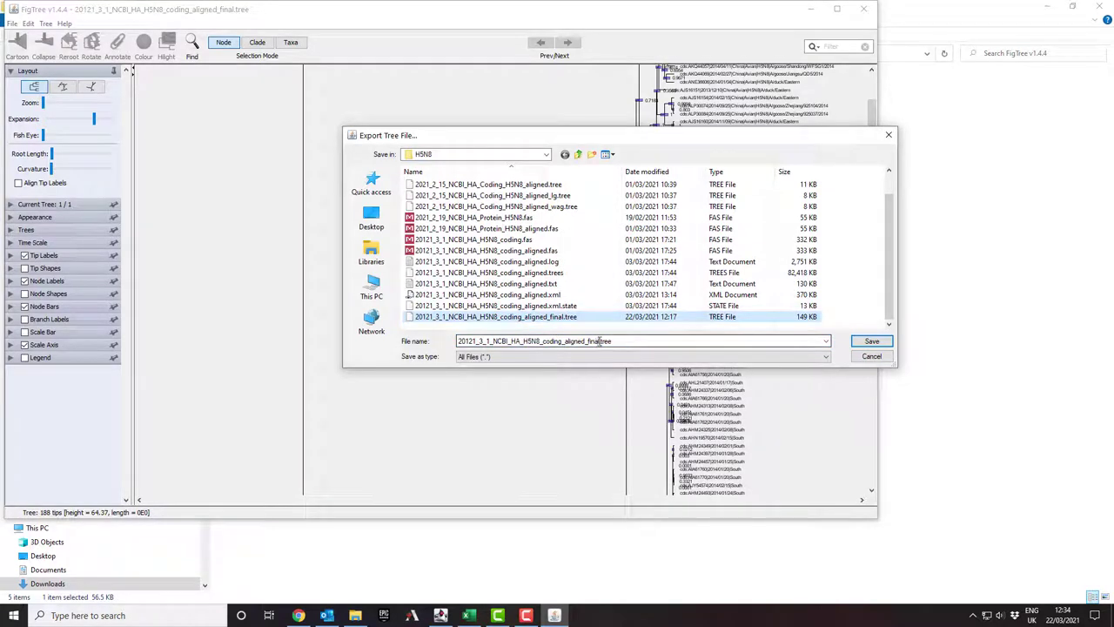
triple_click(598, 341)
left_click(610, 342)
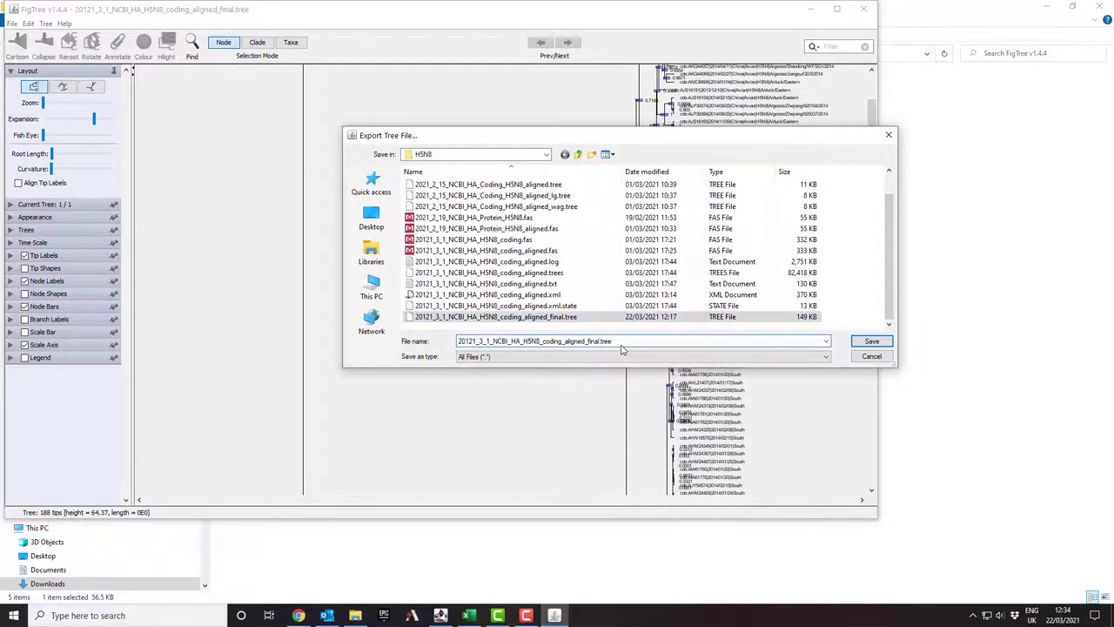
type("_annotated")
left_click(871, 341)
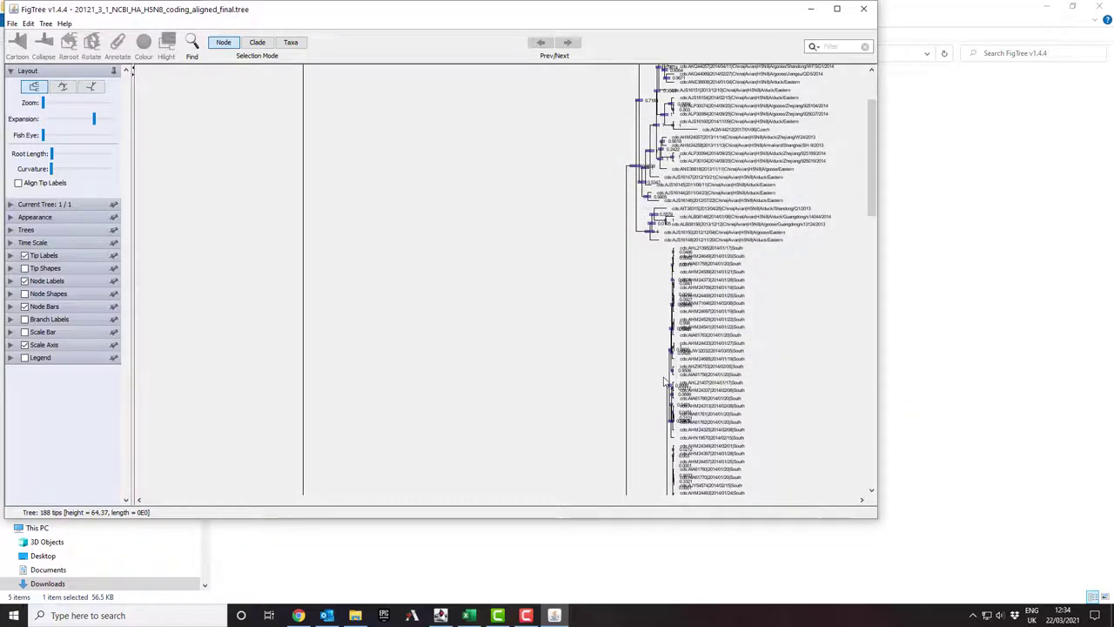
Step: Review the annotated tree from the first clade down to the time axis
scroll(657, 376, "up", 5)
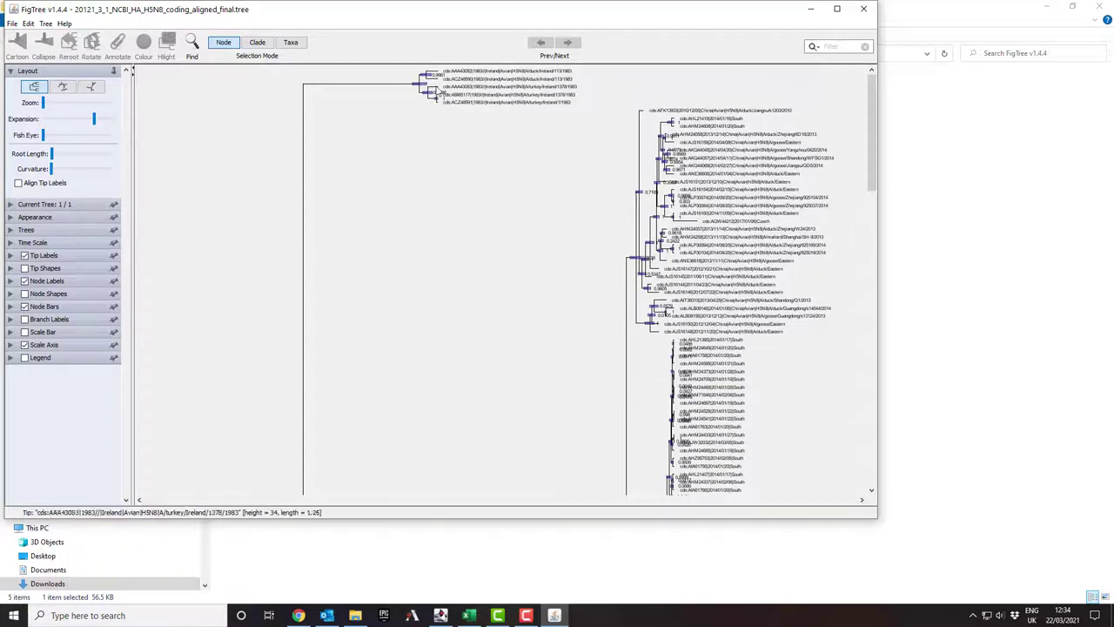
left_click_drag(875, 100, 865, 401)
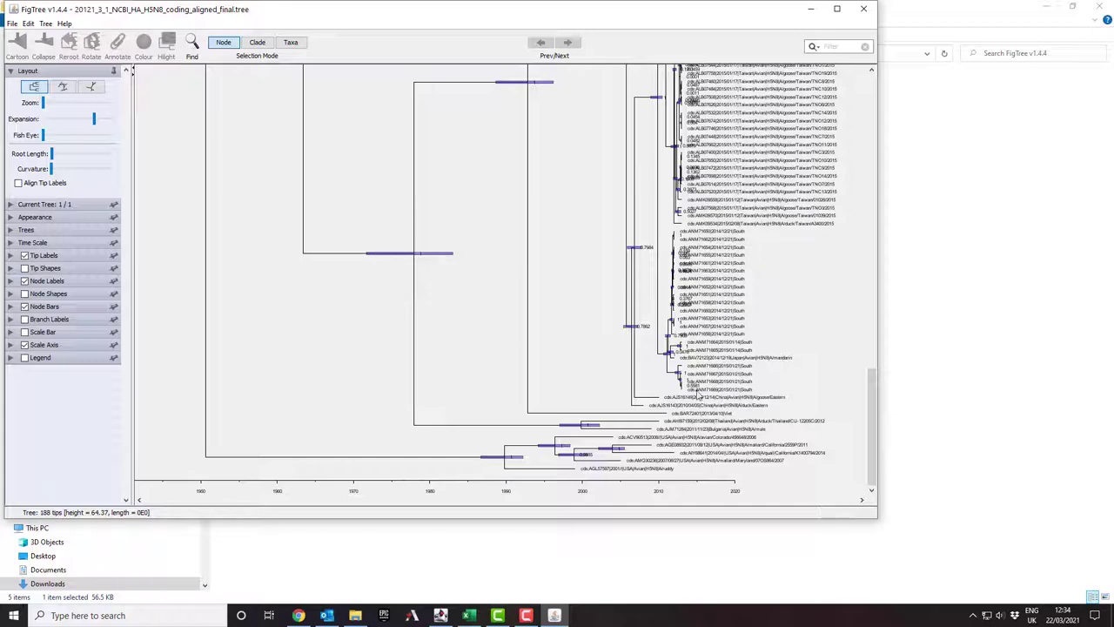
Step: Align the tip labels of the tree and check the aligned labels down to the time axis
left_click_drag(877, 329, 887, 359)
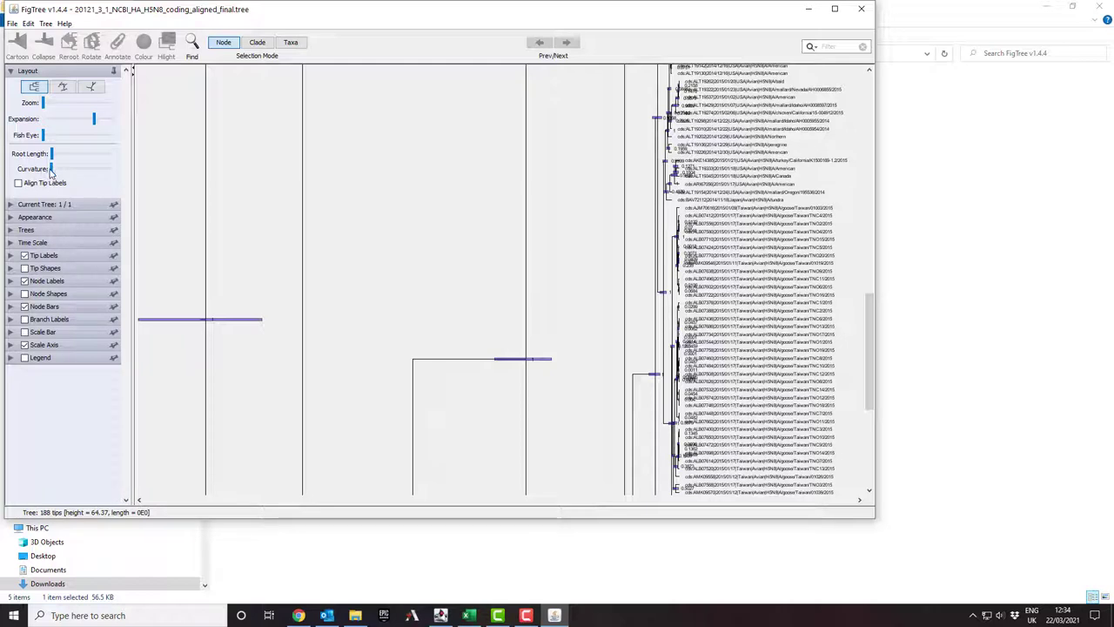
mouse_move(52, 171)
left_mouse_down()
mouse_move(135, 182)
mouse_move(43, 177)
left_mouse_up()
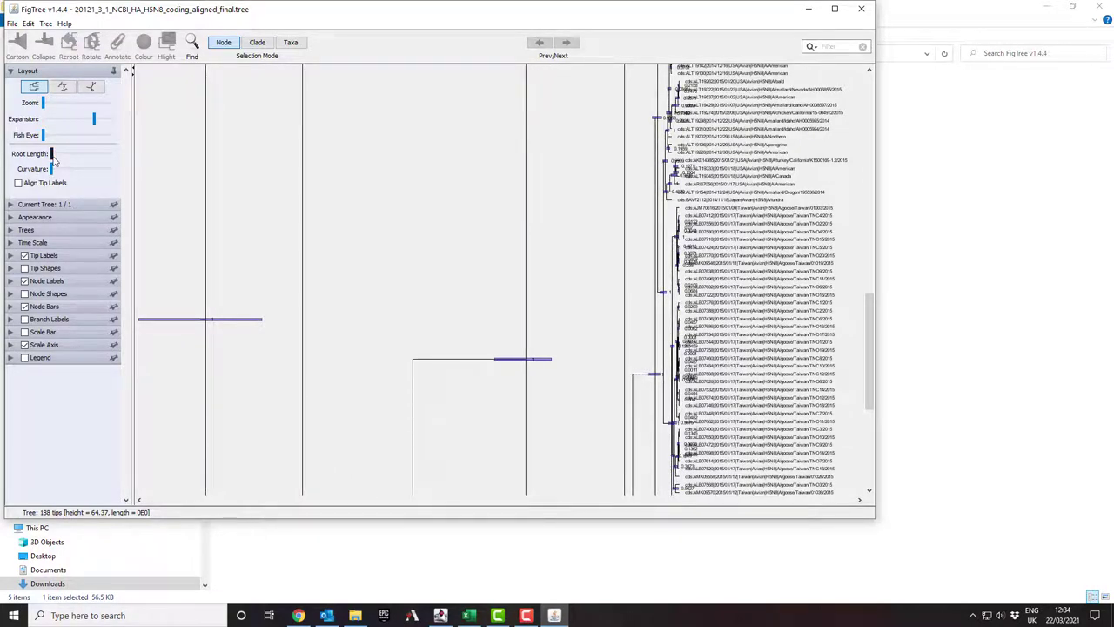
left_click(18, 184)
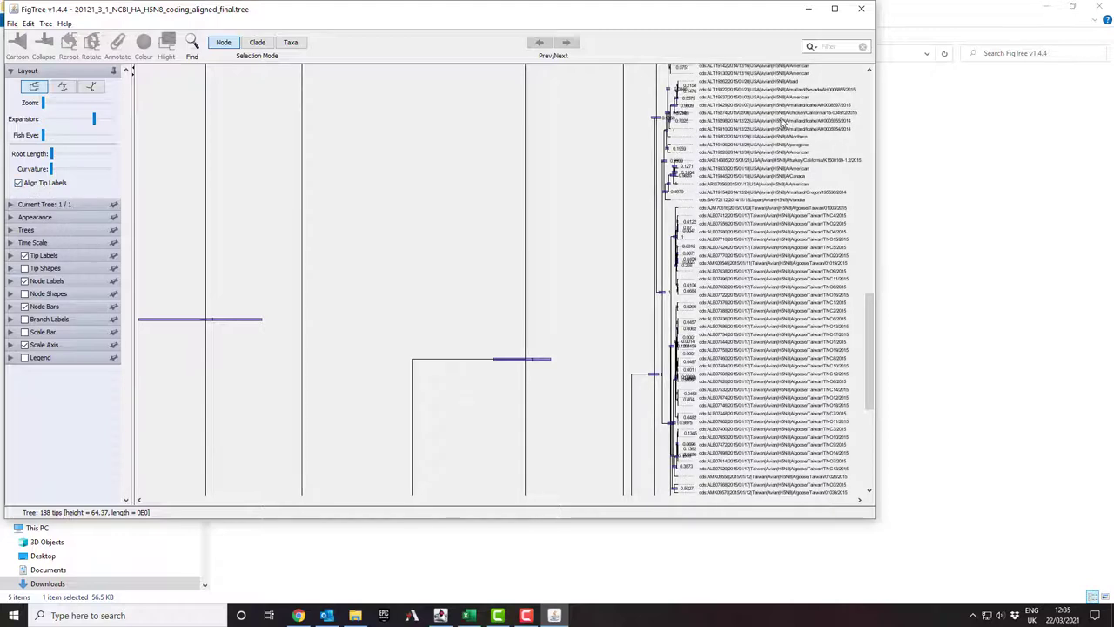
left_click_drag(869, 347, 882, 430)
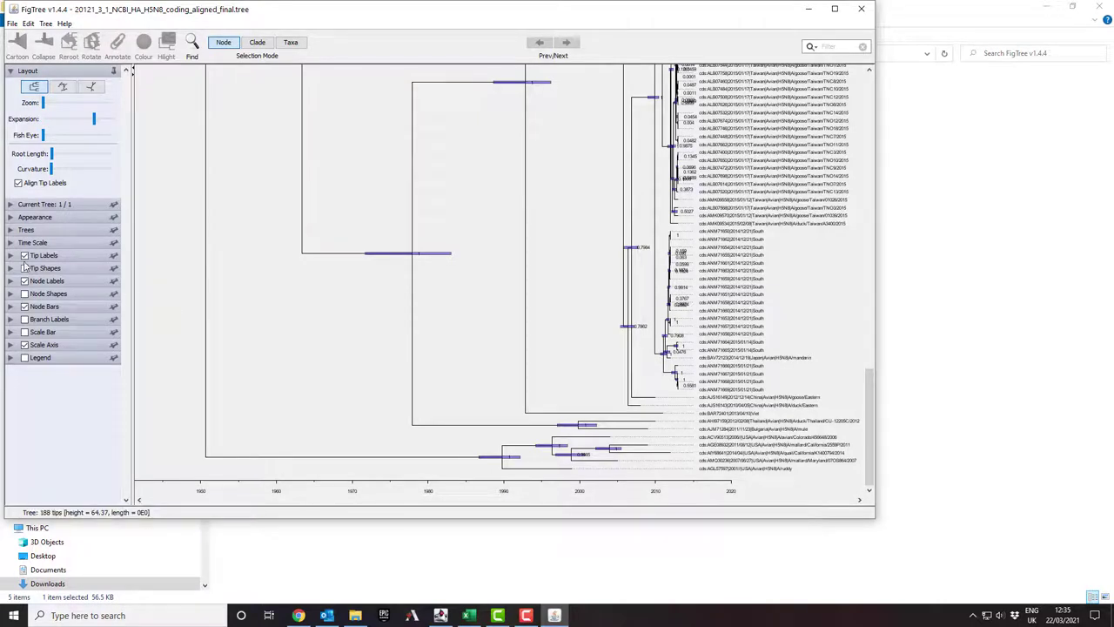
Step: Hide the tip labels, look over the tree without them, and show them again
left_click(25, 256)
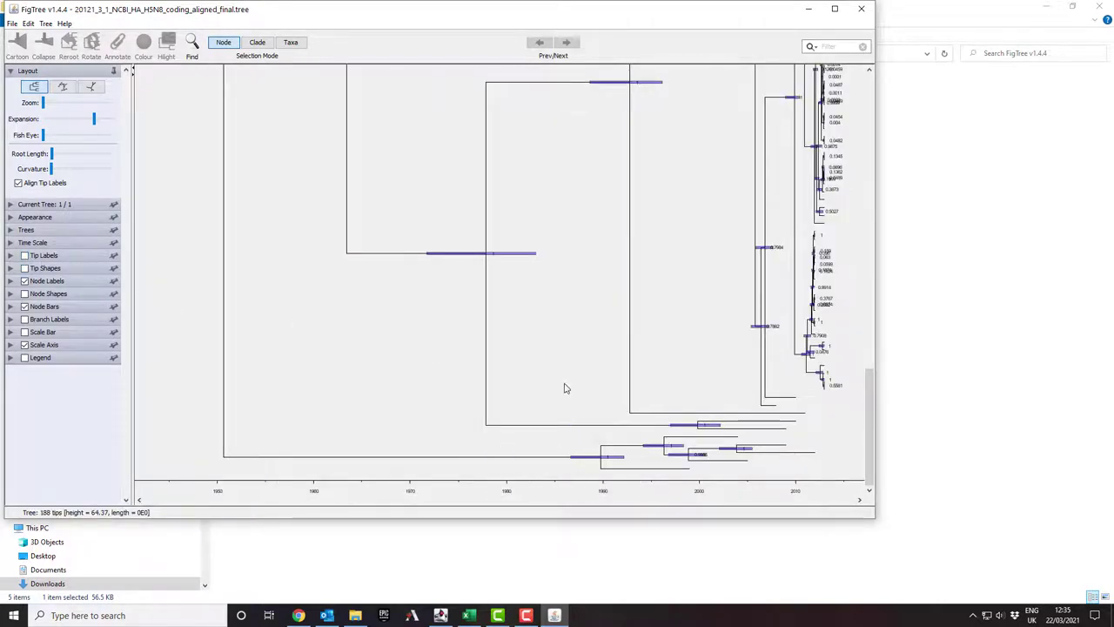
left_click_drag(870, 431, 862, 224)
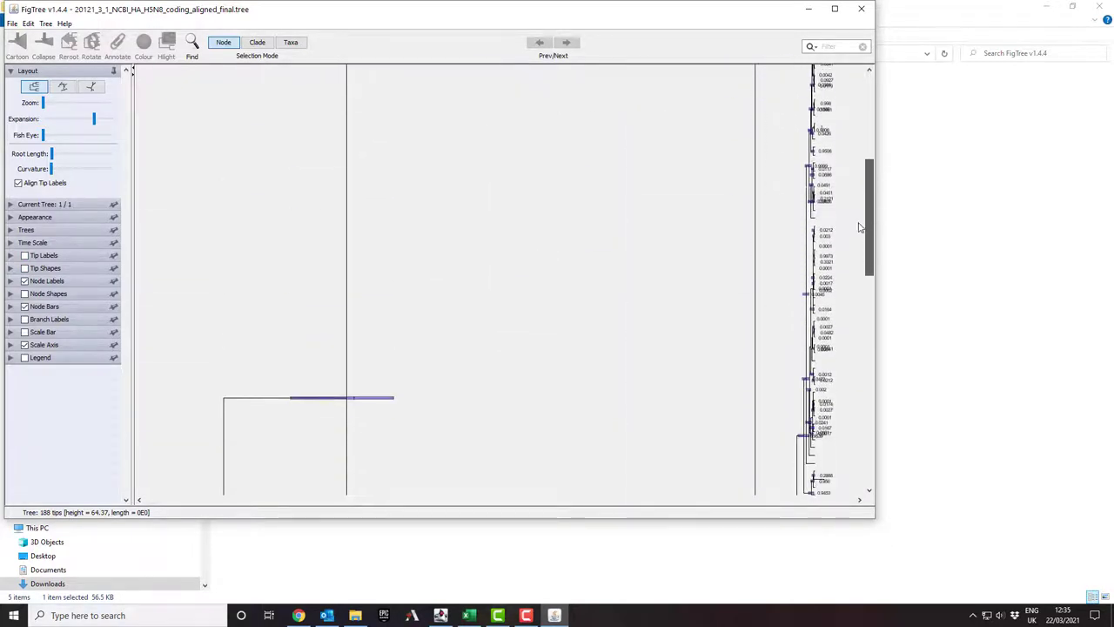
left_click(24, 256)
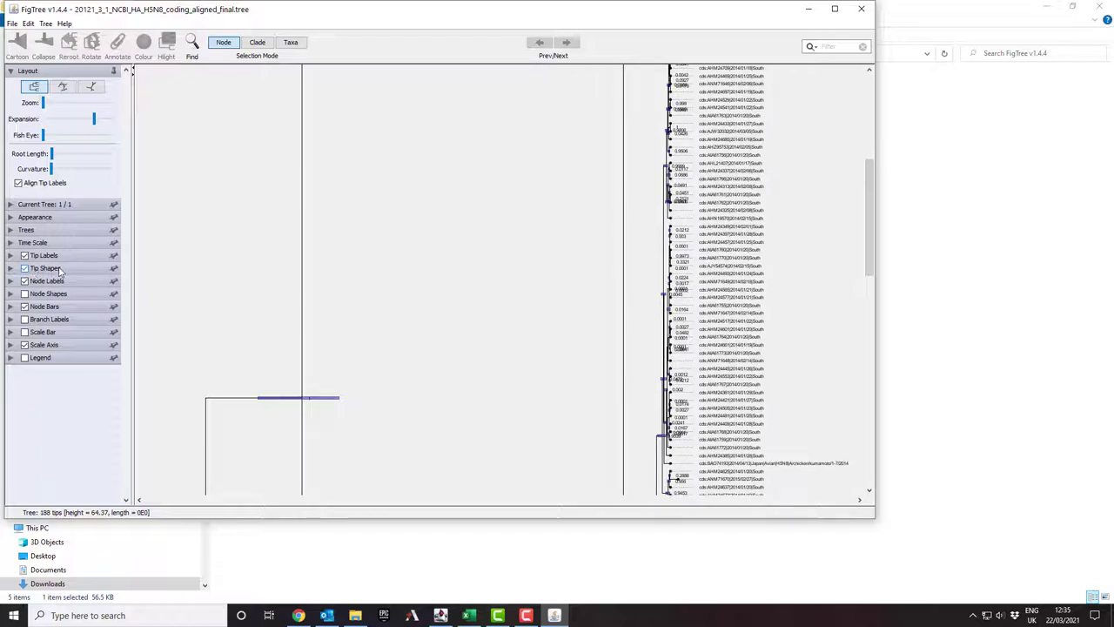
Step: Try Rectangle as the shape for the tip shapes, and turn the tip shapes off
left_click(11, 268)
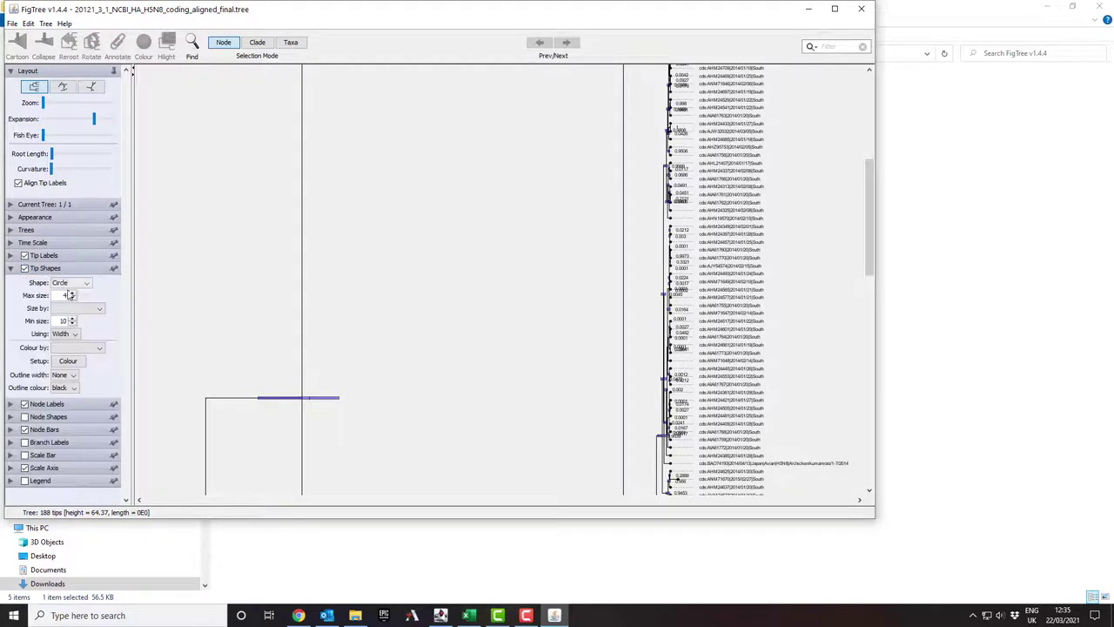
left_click(78, 283)
left_click(76, 305)
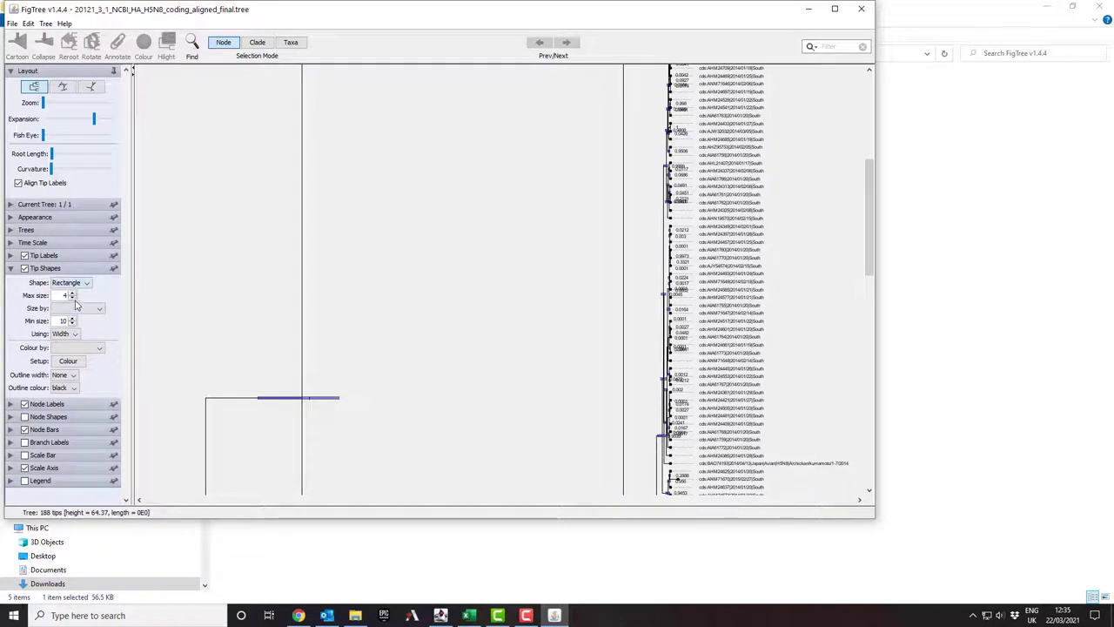
left_click(10, 269)
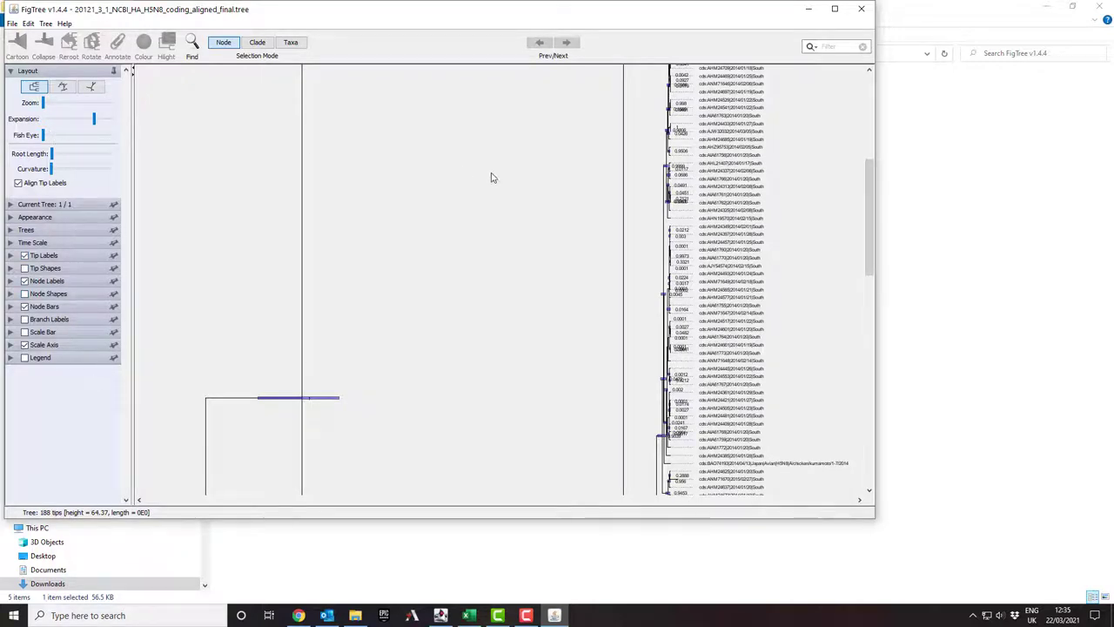
Step: Collapse the small clade of 2014 South sequences just below the chicken/kumamoto/1-7/2014 tip
scroll(671, 400, "down", 5)
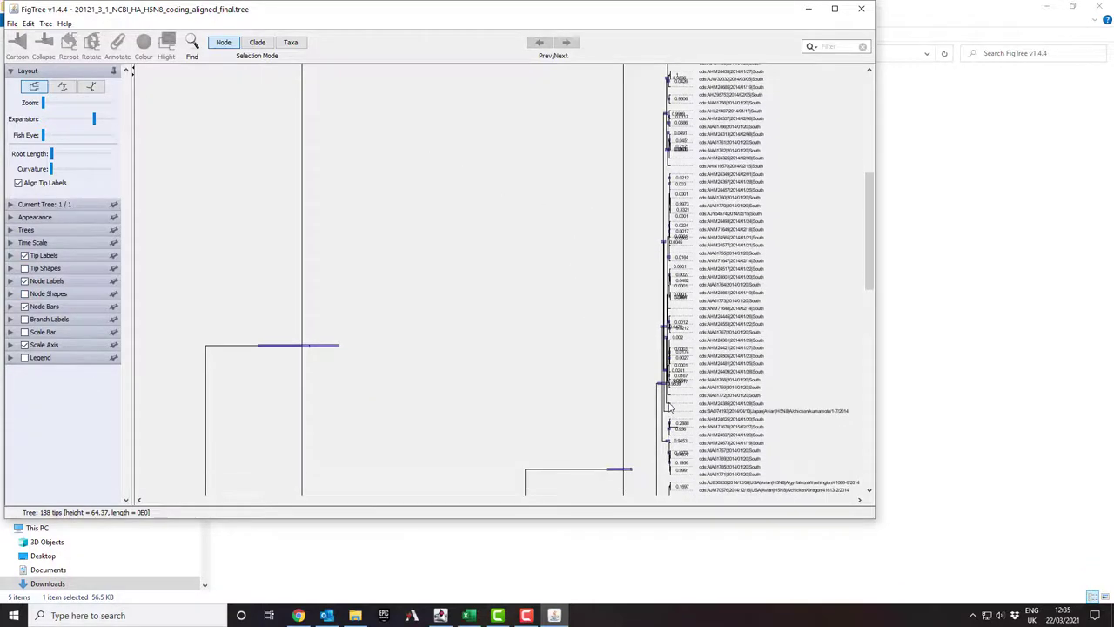
scroll(671, 389, "down", 7)
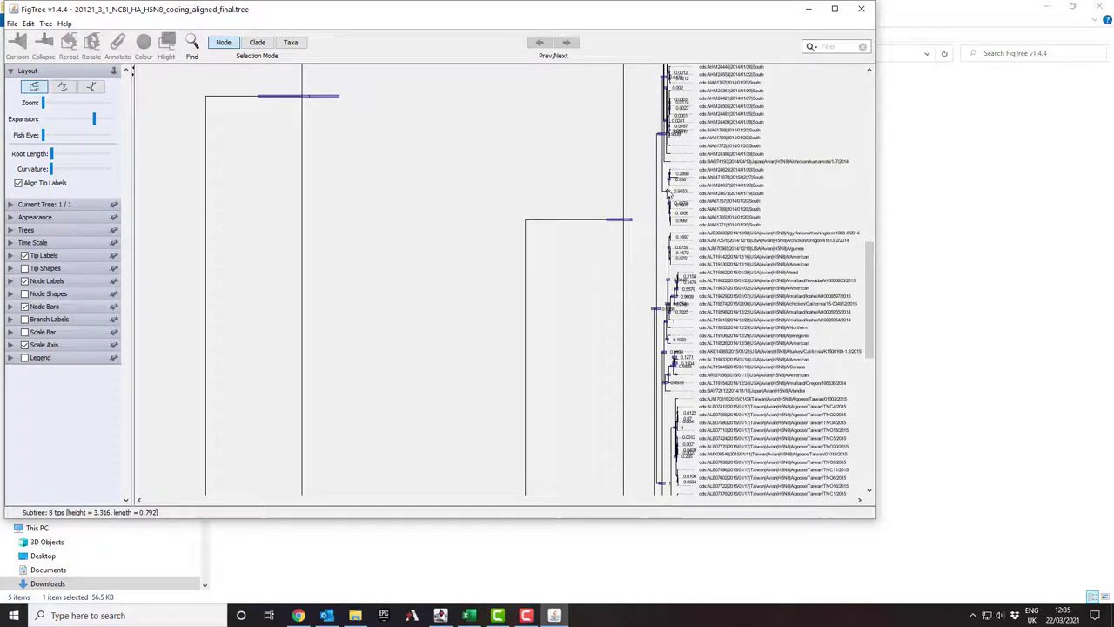
left_click(666, 195)
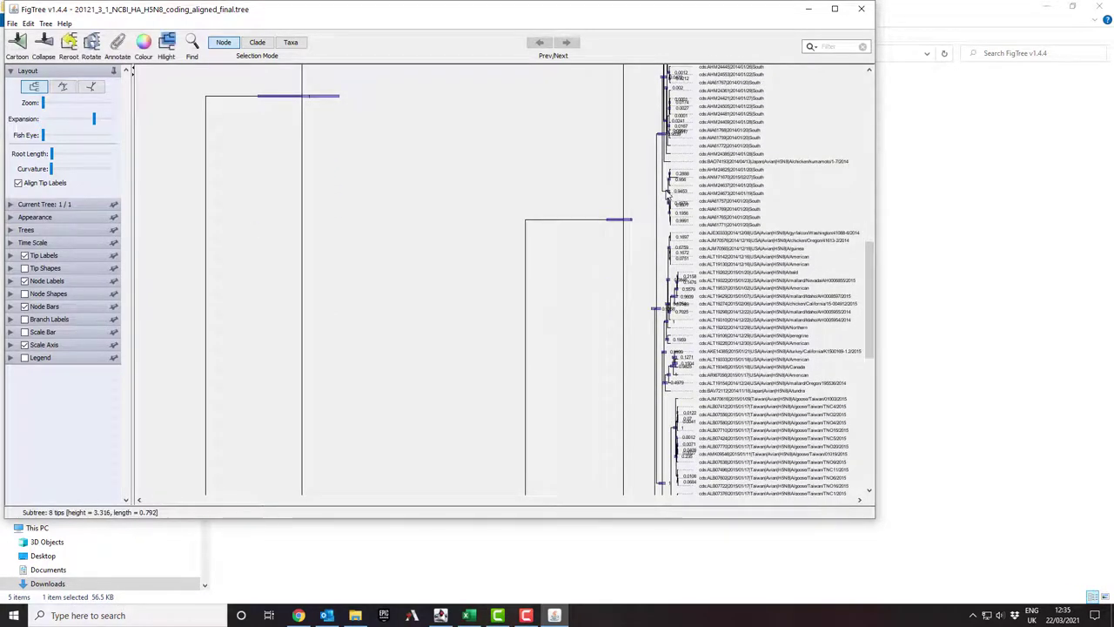
left_click(43, 52)
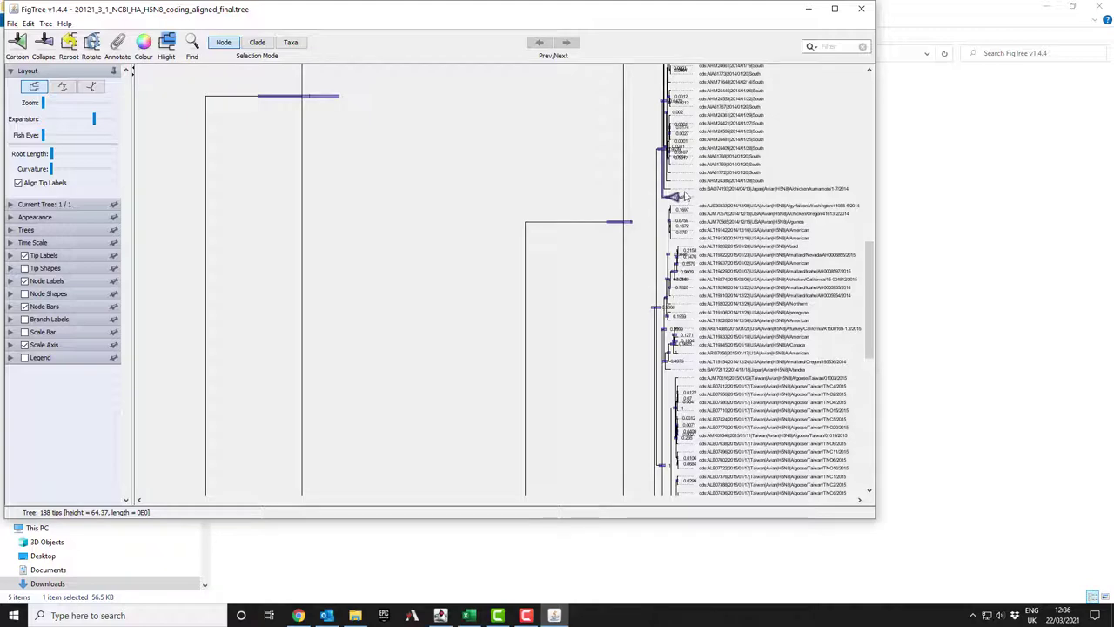
Step: Look over the clades above the collapsed one and toggle its collapse to expand it again
scroll(685, 196, "up", 3)
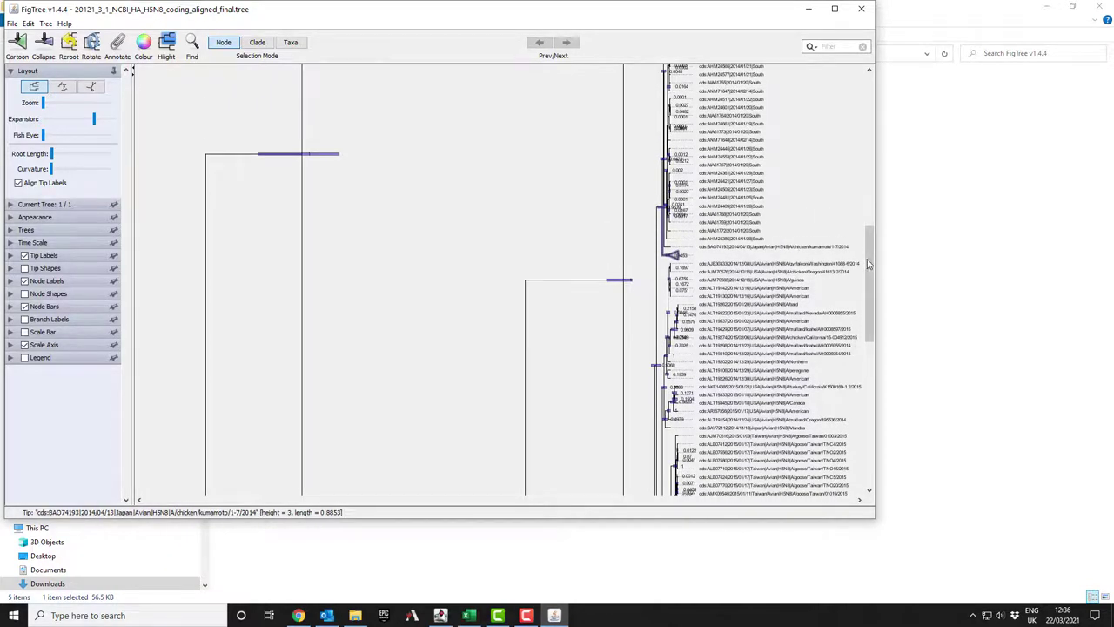
left_click_drag(868, 263, 875, 114)
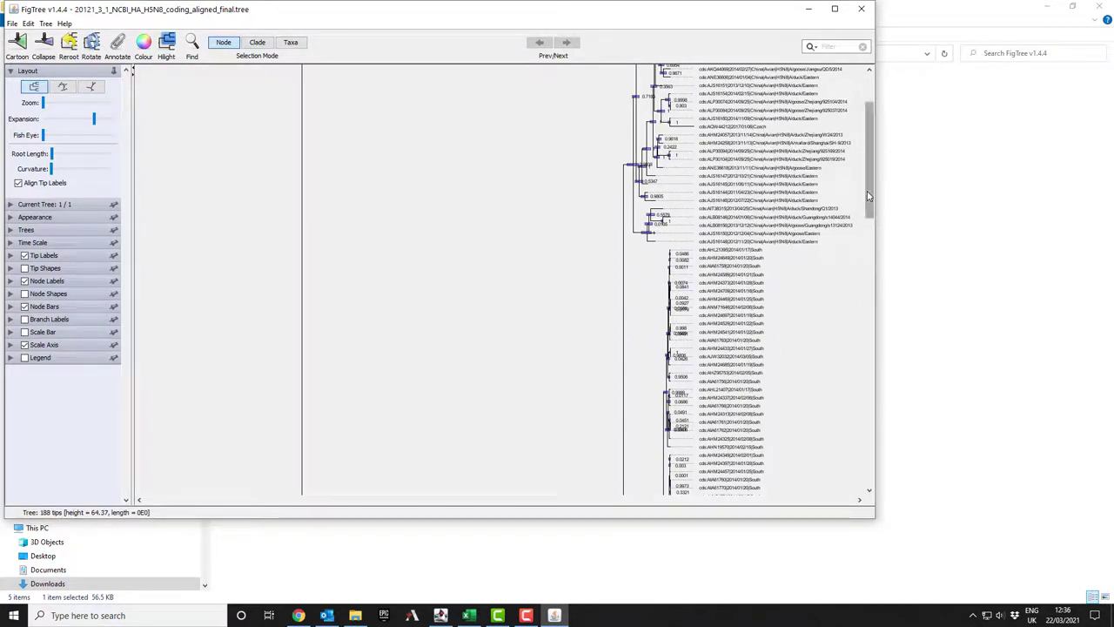
left_click_drag(868, 195, 853, 276)
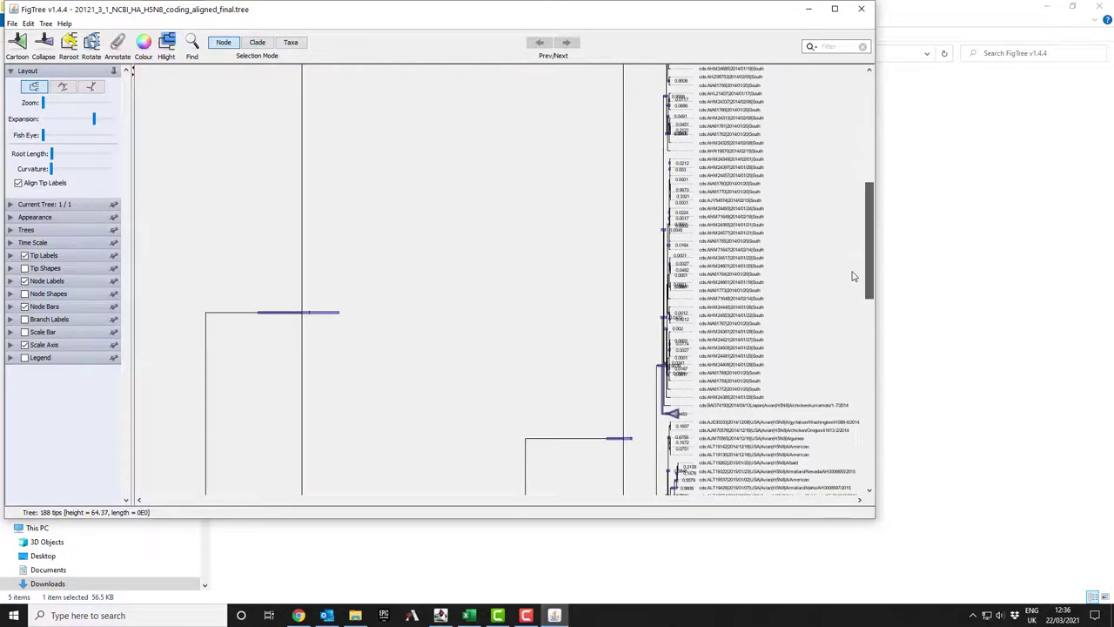
left_click(44, 48)
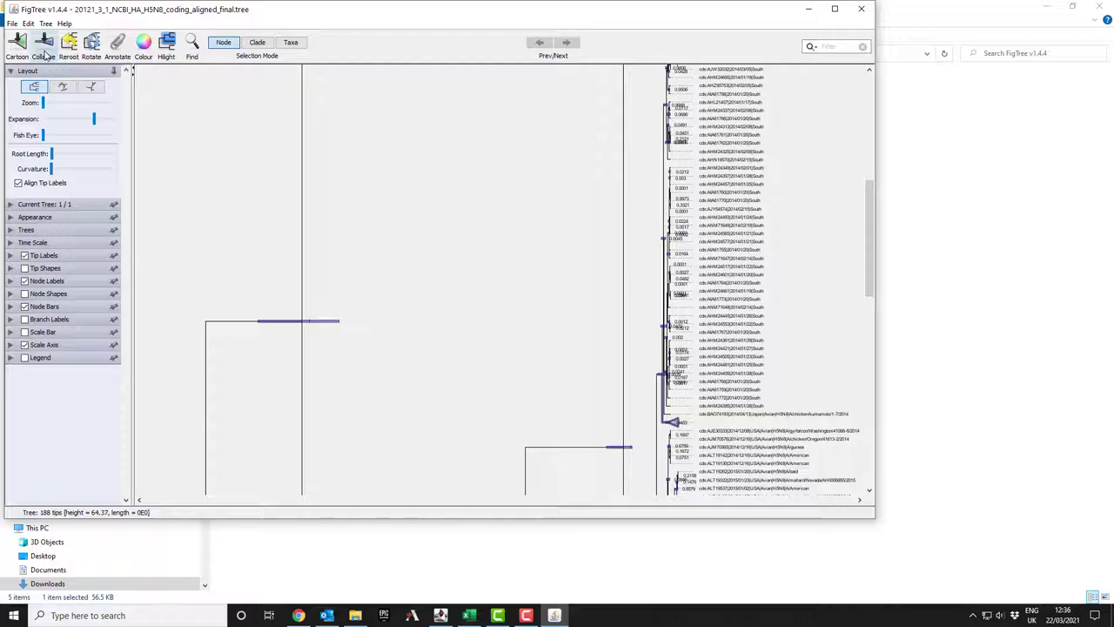